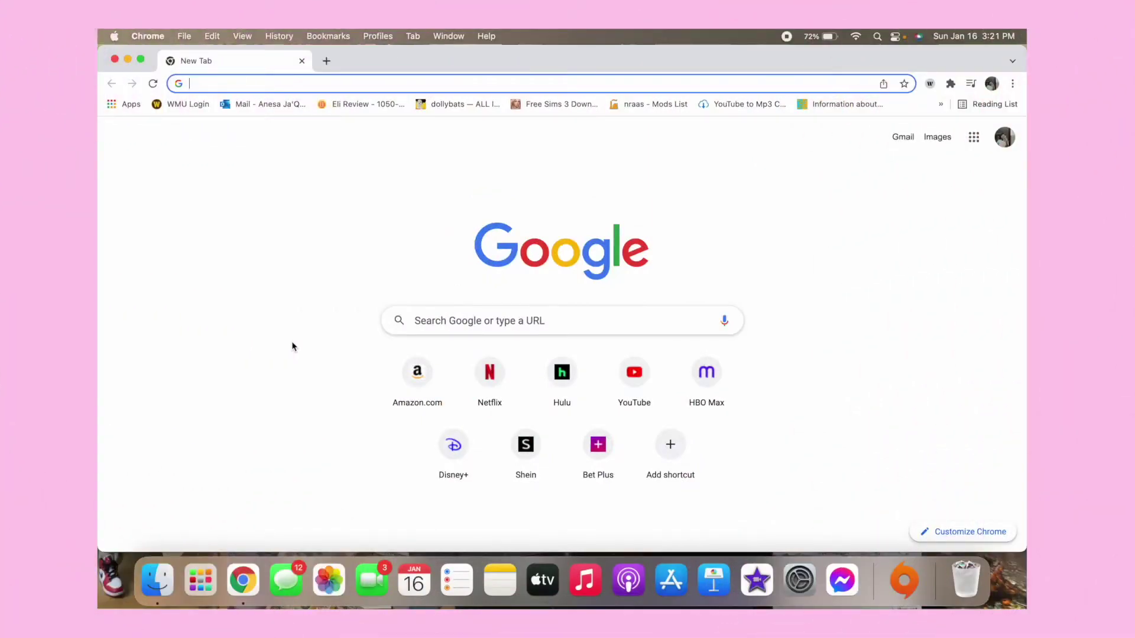
Step: Go to canva.com and start a blank 1920 × 1080 Desktop Wallpaper design
text(Can)
key(Return)
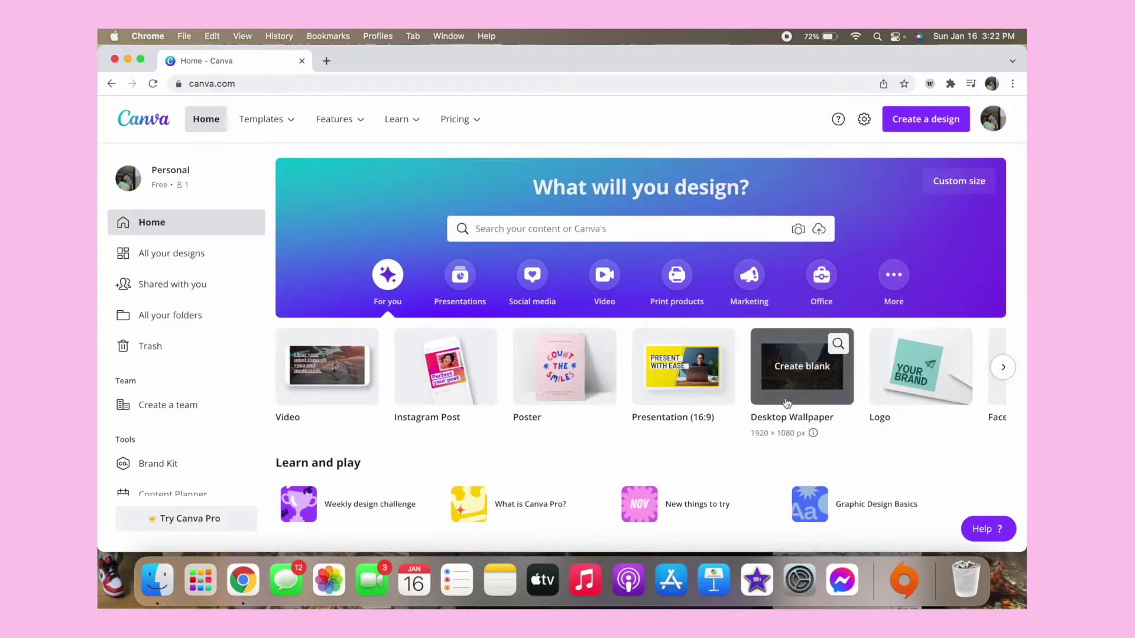
scroll(822, 396, right, 3)
scroll(822, 396, right, 2)
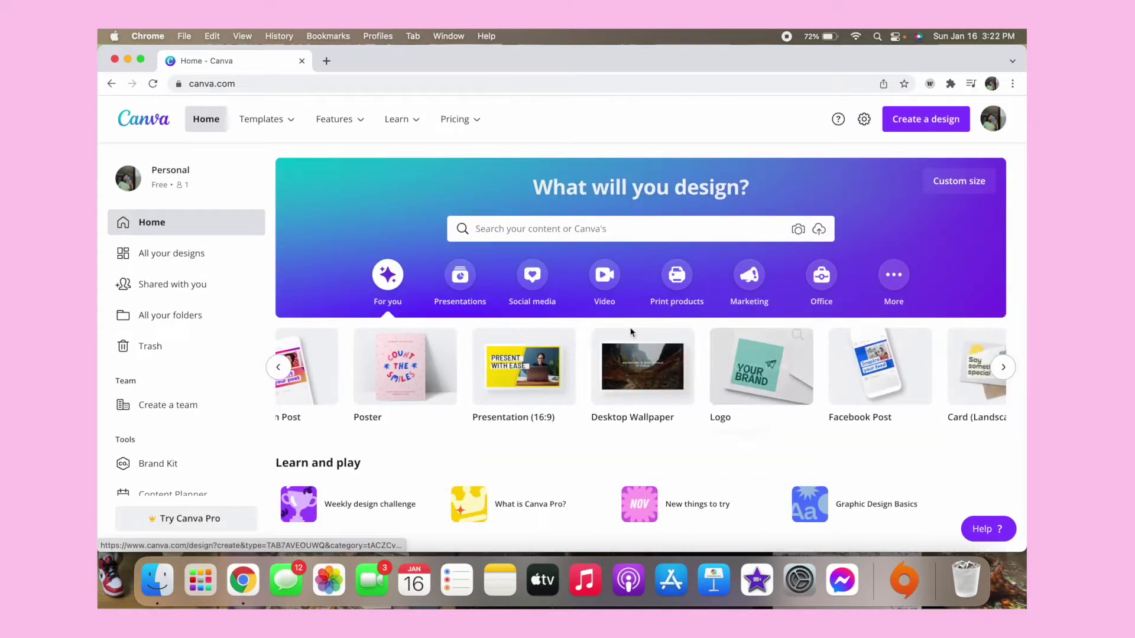
click(654, 395)
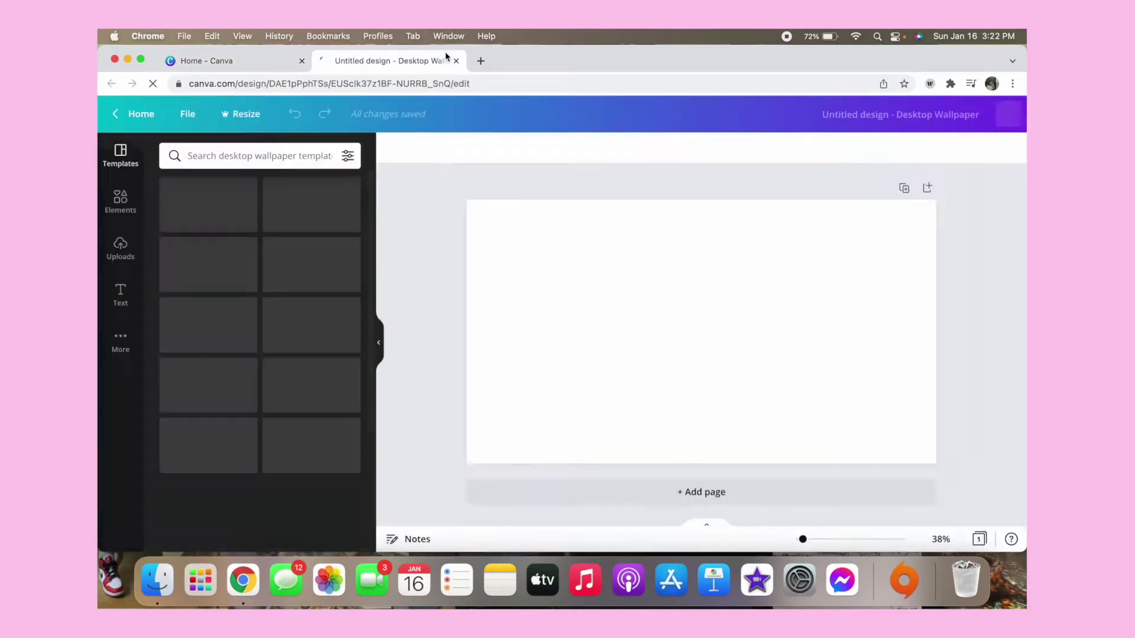
Step: Load pinterest.com in another new browser tab
click(480, 60)
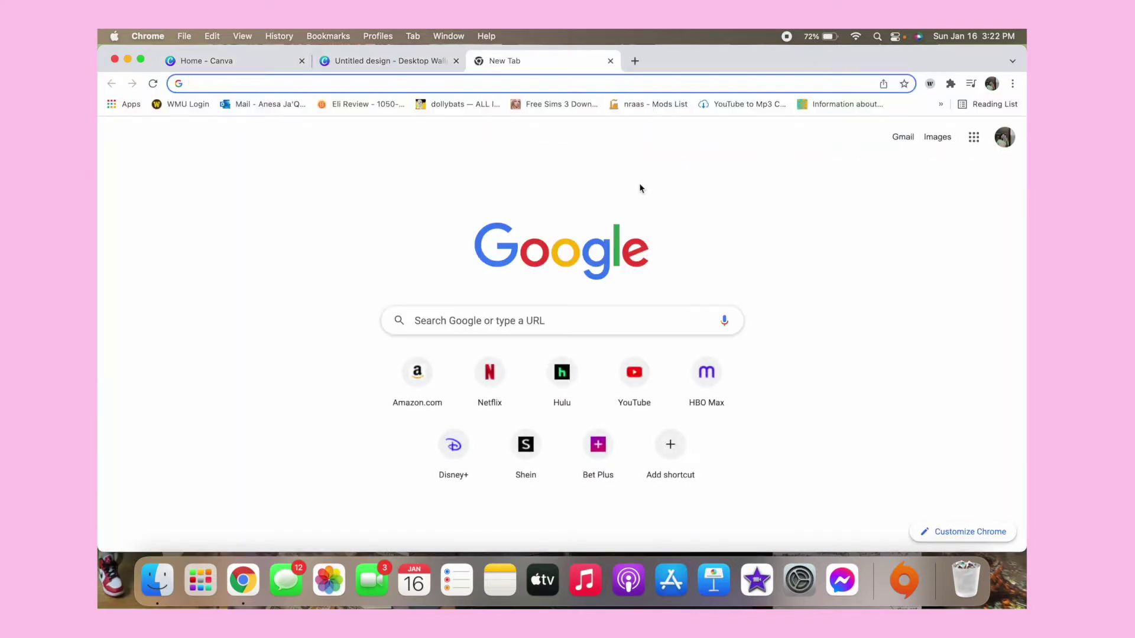
text(pinterest.com)
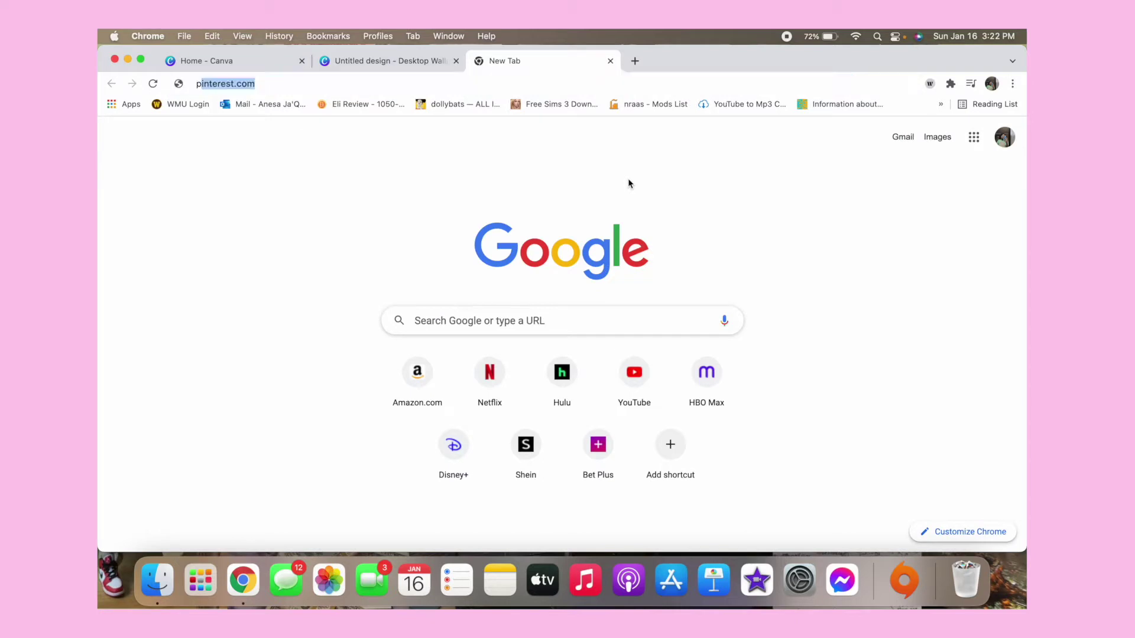
key(Return)
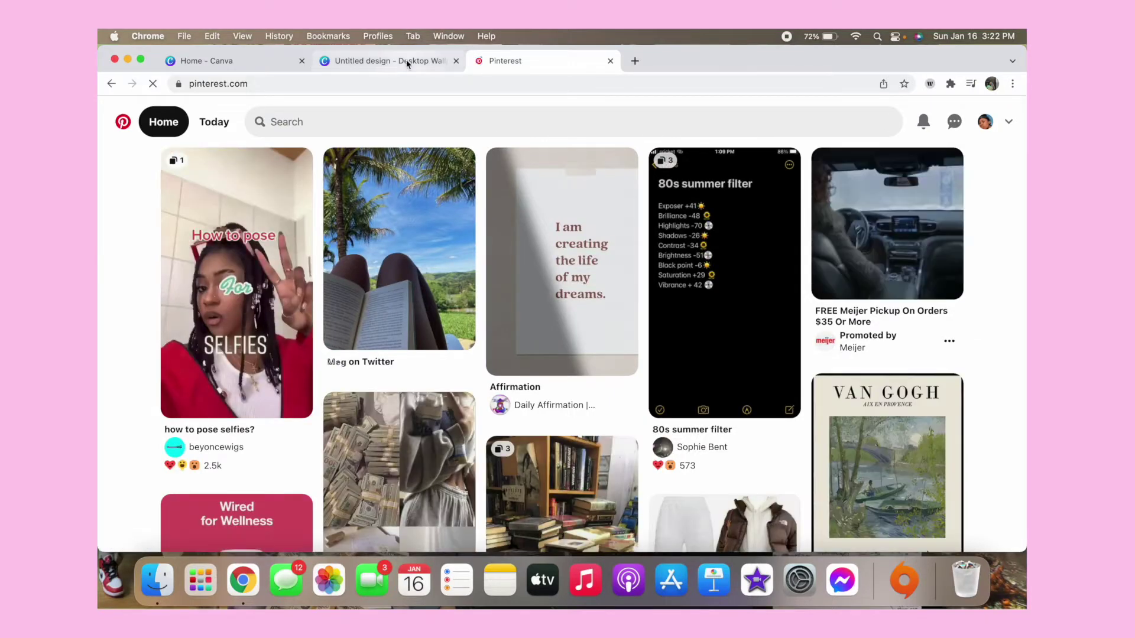
Step: In the Canva design, add the recently used neon 'Open 24/7' text combination
click(404, 61)
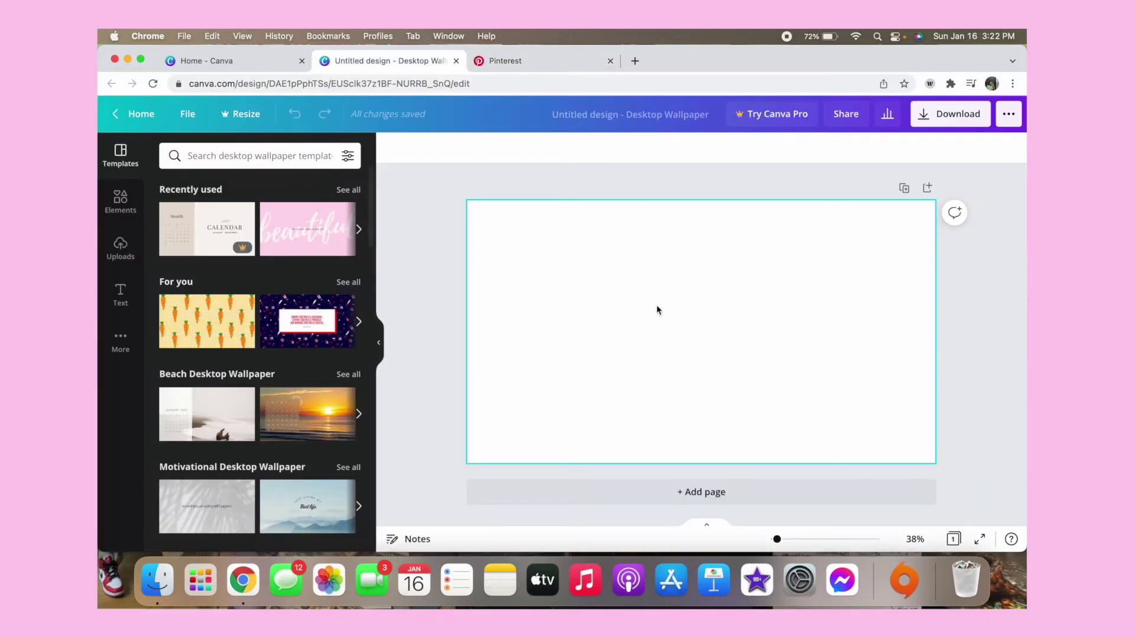
click(118, 295)
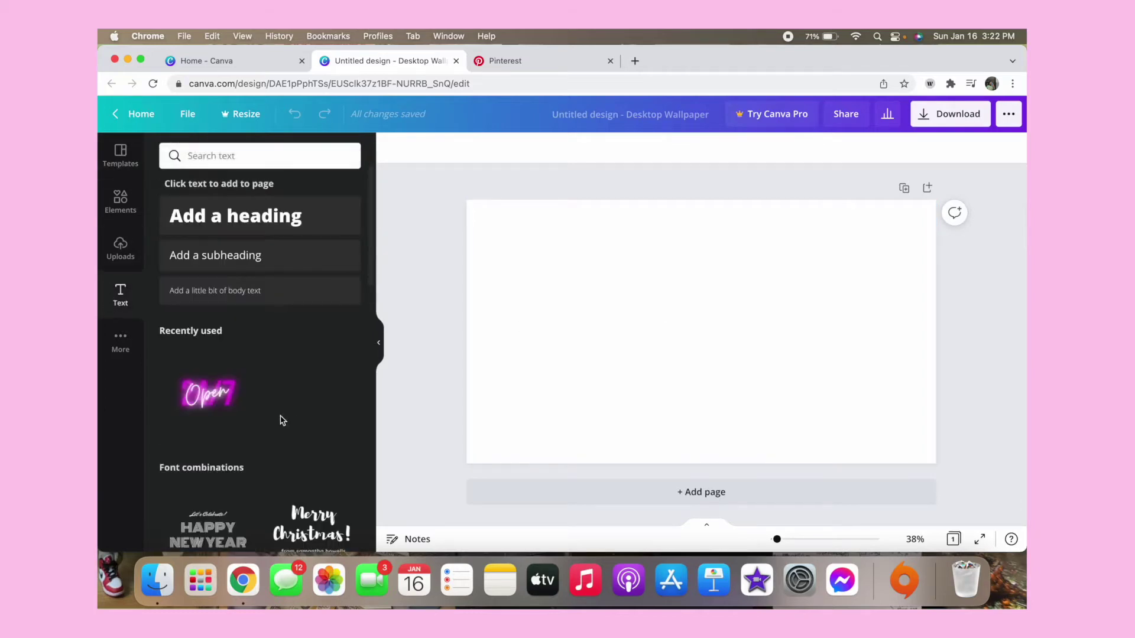
scroll(247, 423, down, 3)
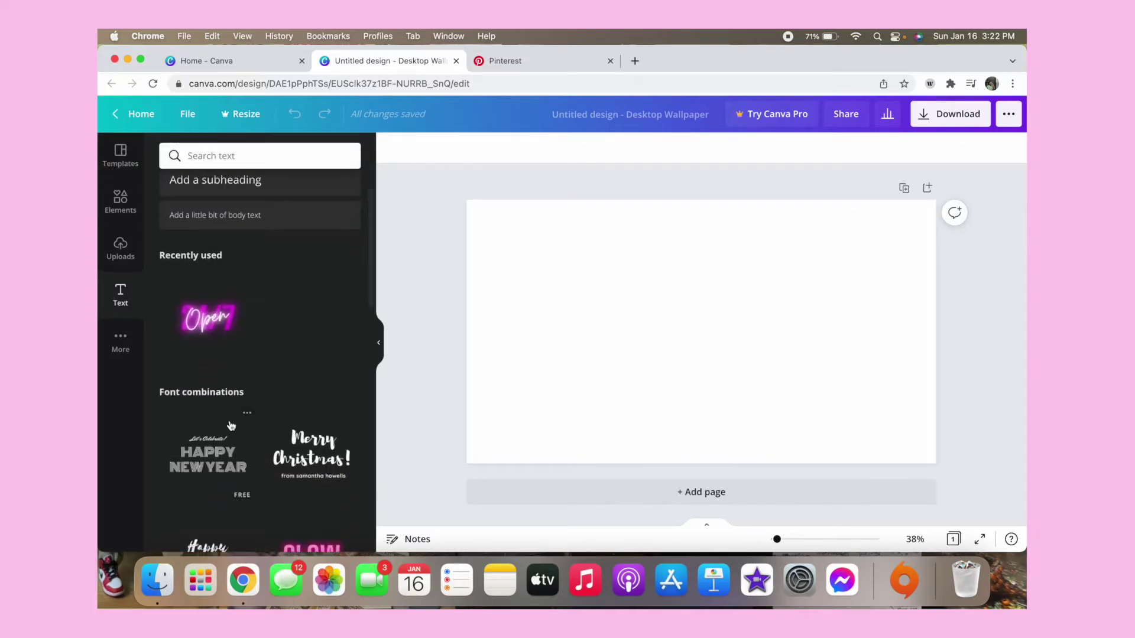
scroll(322, 363, down, 5)
scroll(323, 363, down, 3)
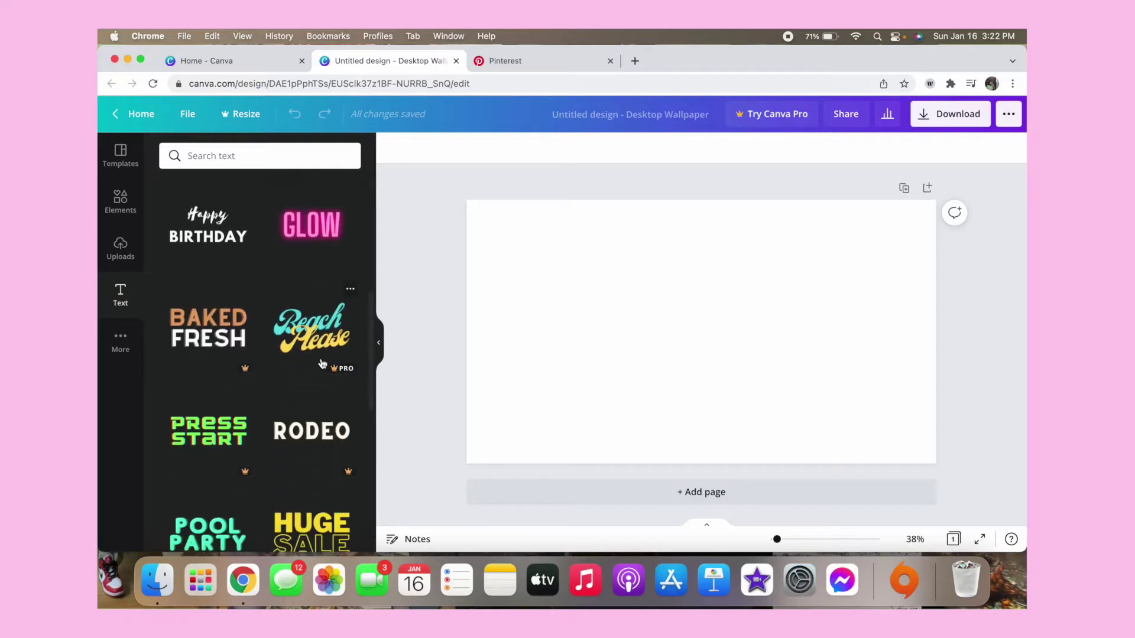
scroll(323, 363, up, 3)
scroll(324, 402, down, 10)
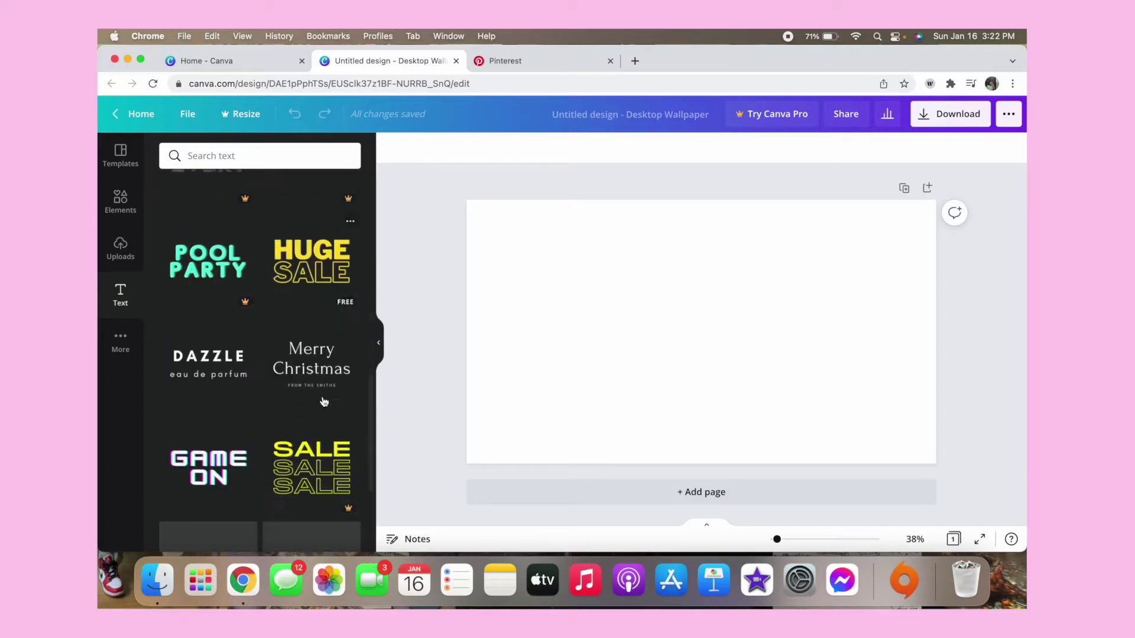
scroll(324, 402, up, 5)
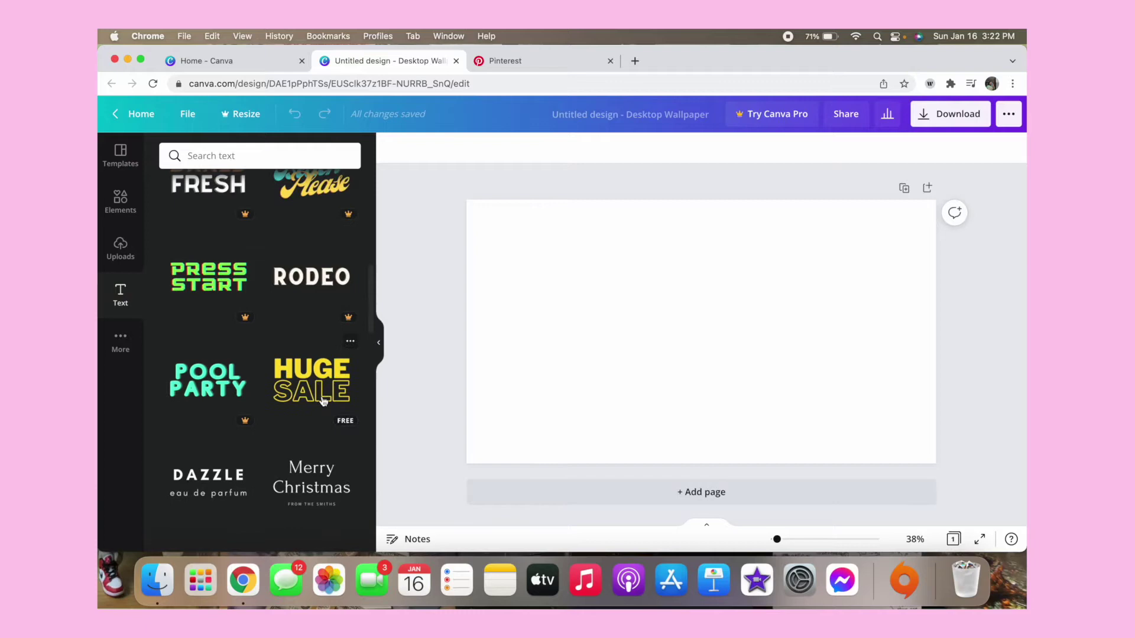
scroll(322, 402, up, 8)
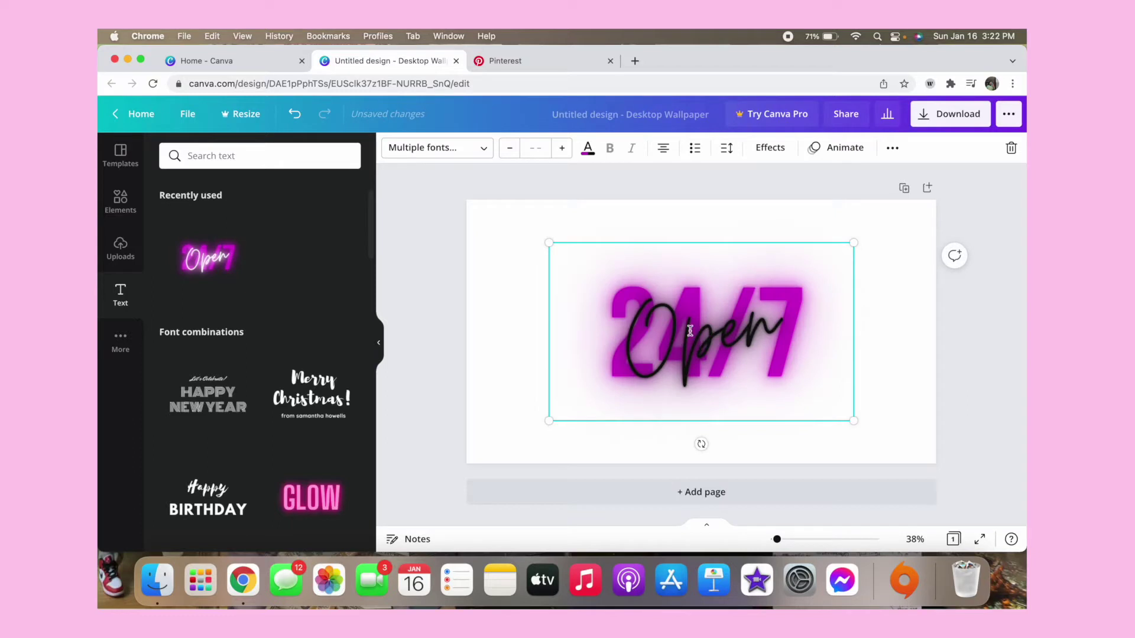
Step: Retype the script word 'Open' as 'TheVision' and close the stray Grammarly tab
double_click(690, 330)
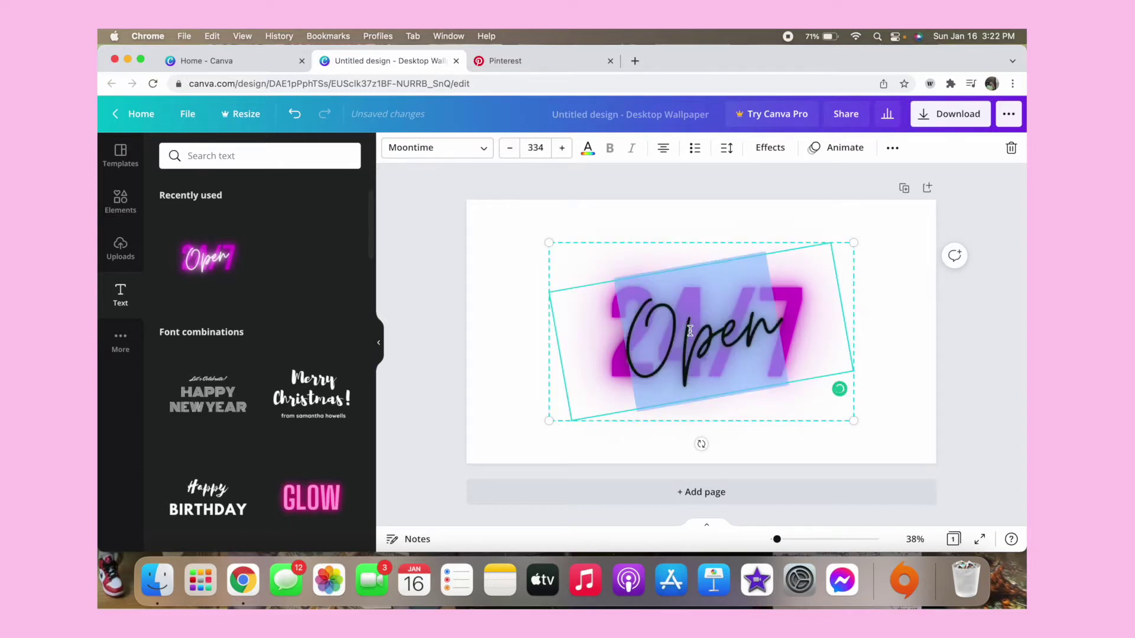
key(BackSpace)
text(Thevisi)
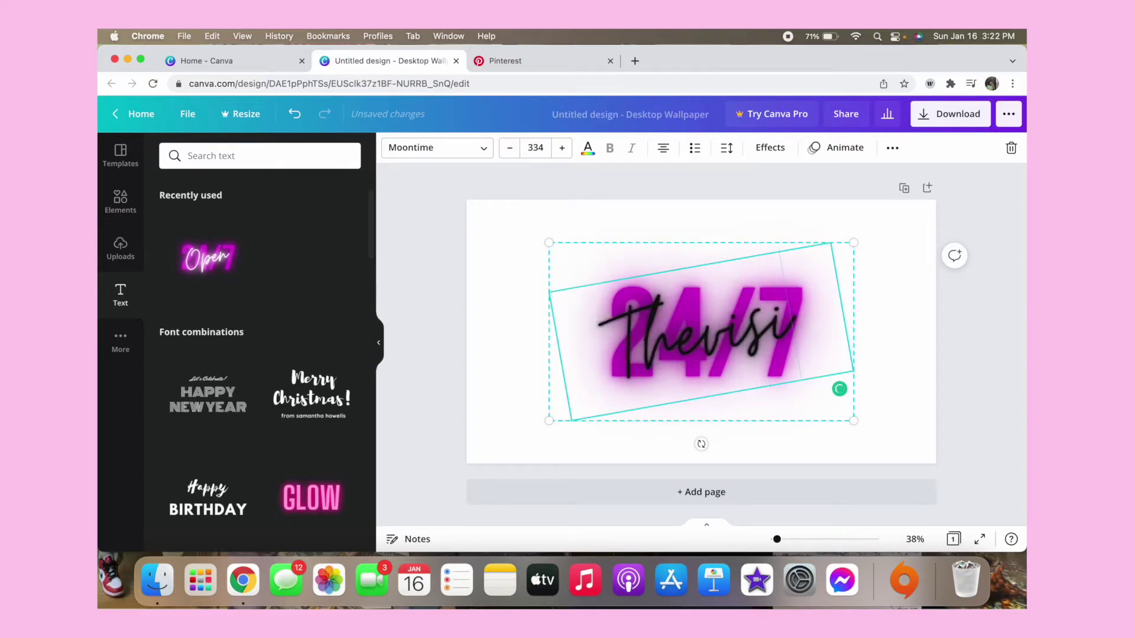
text(on)
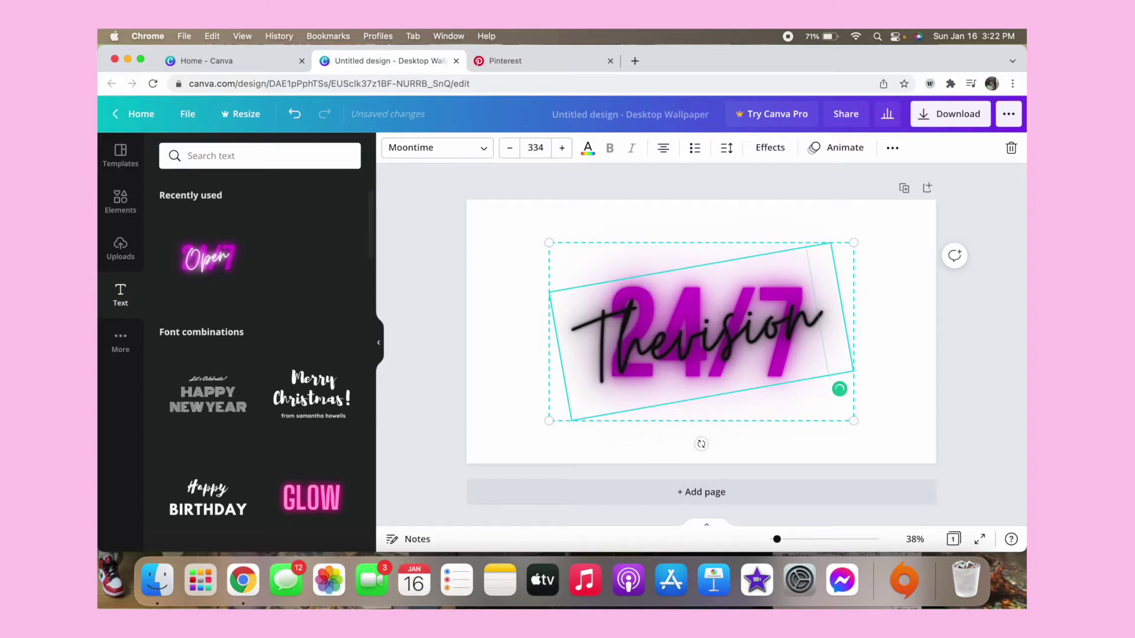
click(701, 340)
key(BackSpace)
text(V)
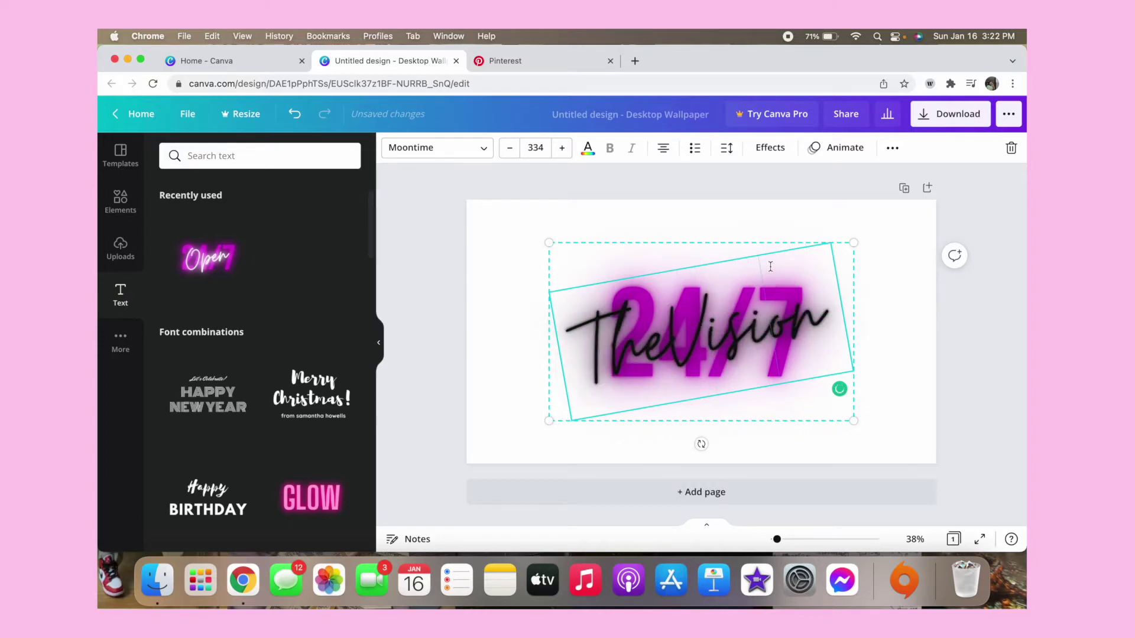
click(799, 398)
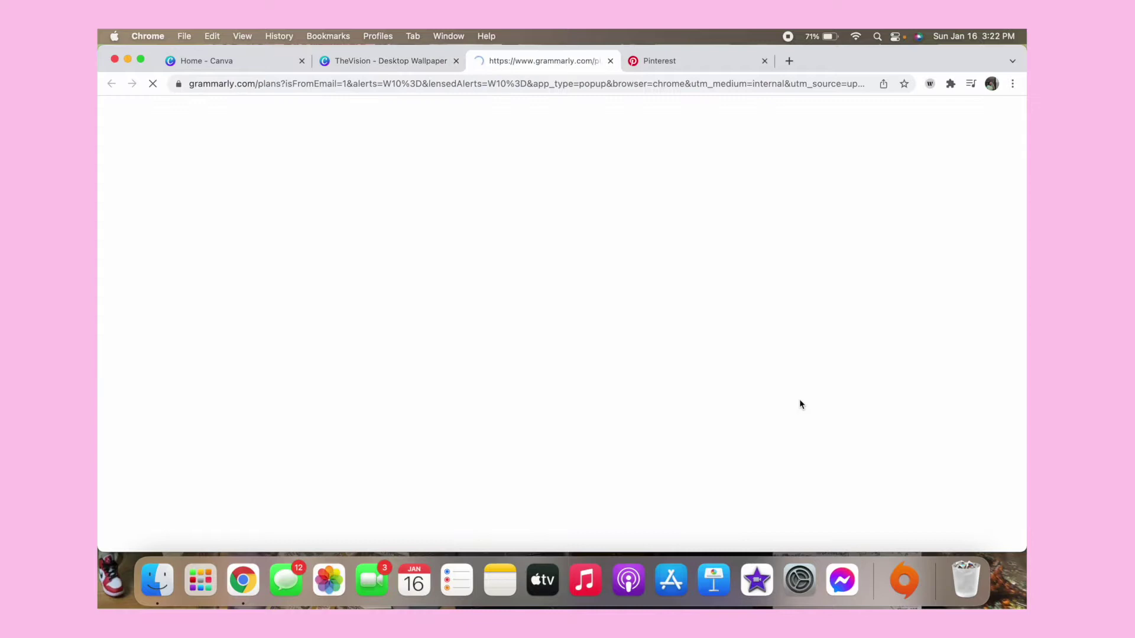
click(610, 60)
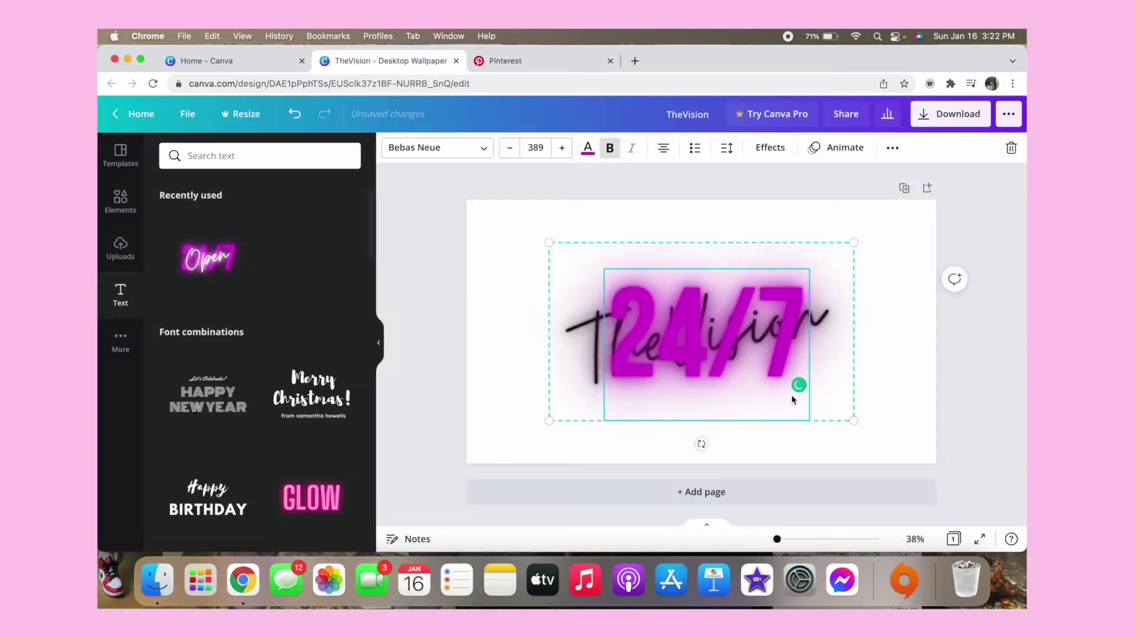
Step: Replace the '24/7' text with '2022' and select it for editing
triple_click(723, 336)
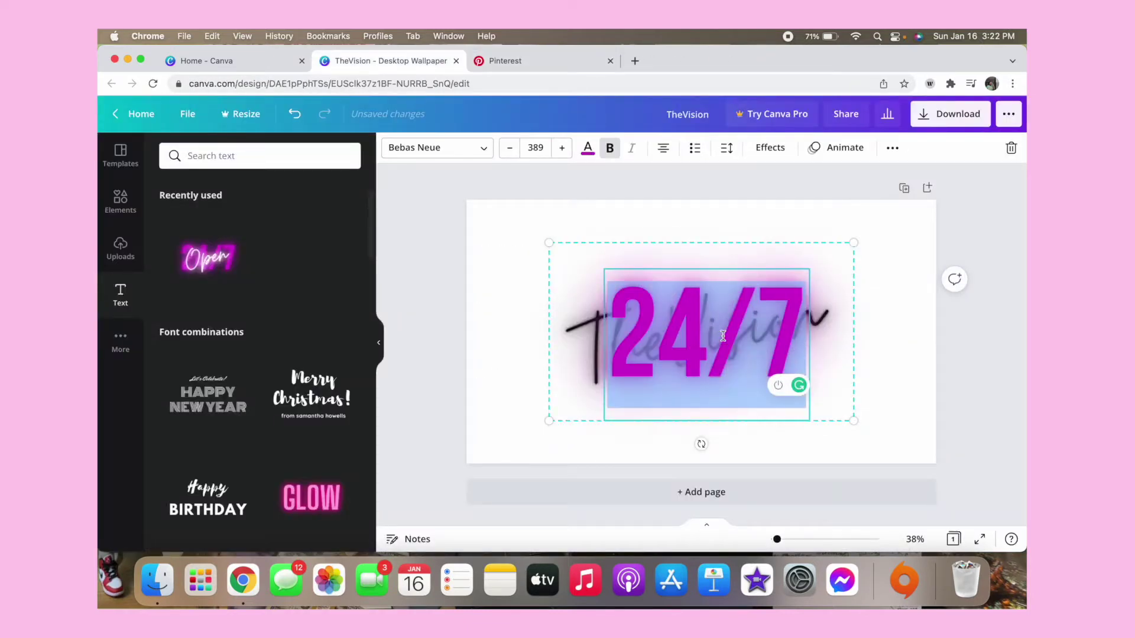
key(BackSpace)
text(@@)
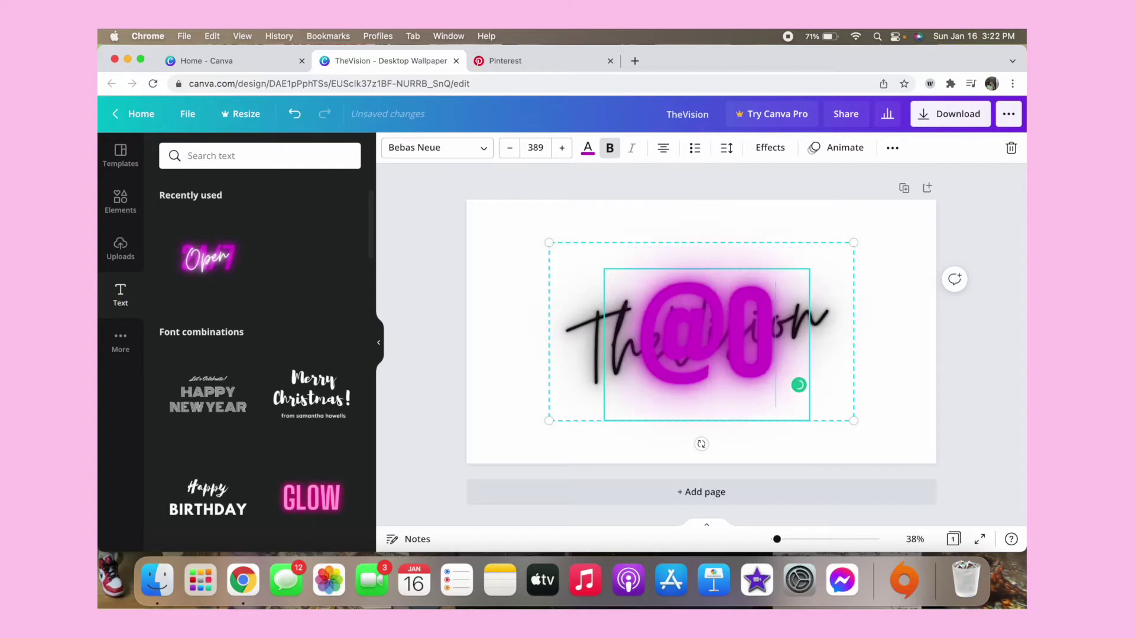
key(BackSpace)
key(BackSpace)
text(2022)
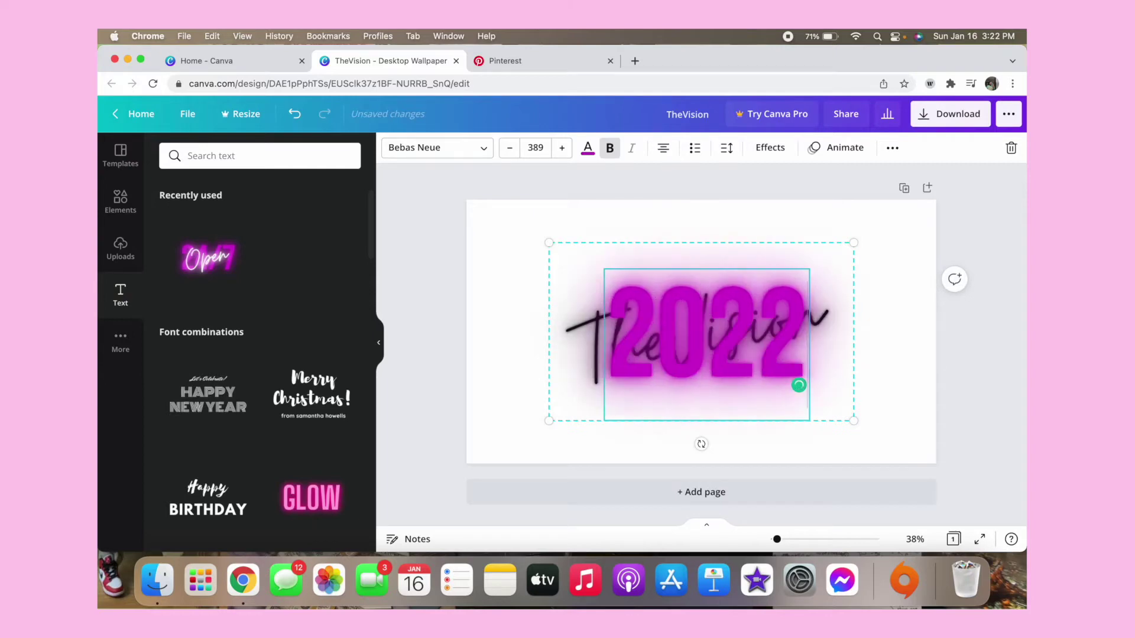
click(907, 371)
click(751, 297)
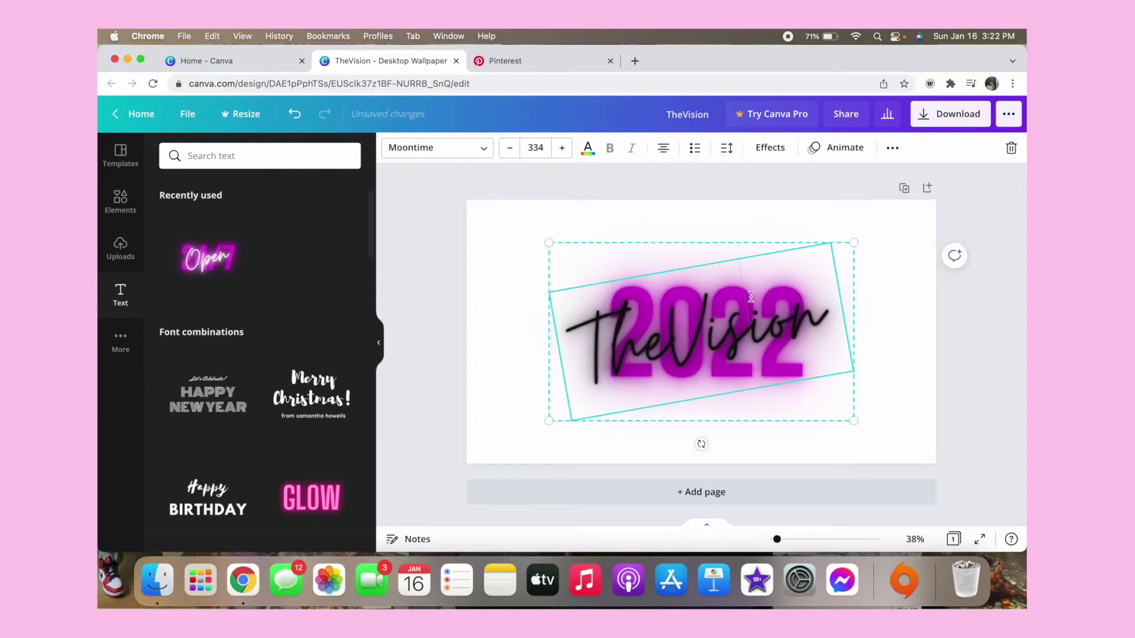
click(796, 414)
double_click(798, 385)
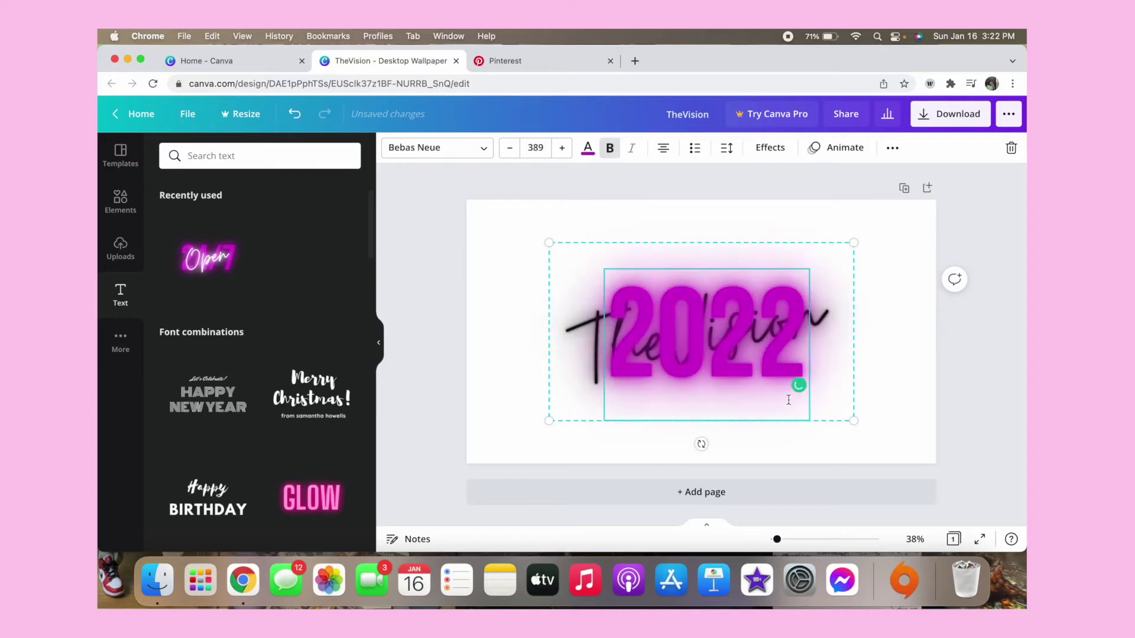
Step: Recolour the '2022' text to a custom muted mauve, #9D5681
click(588, 149)
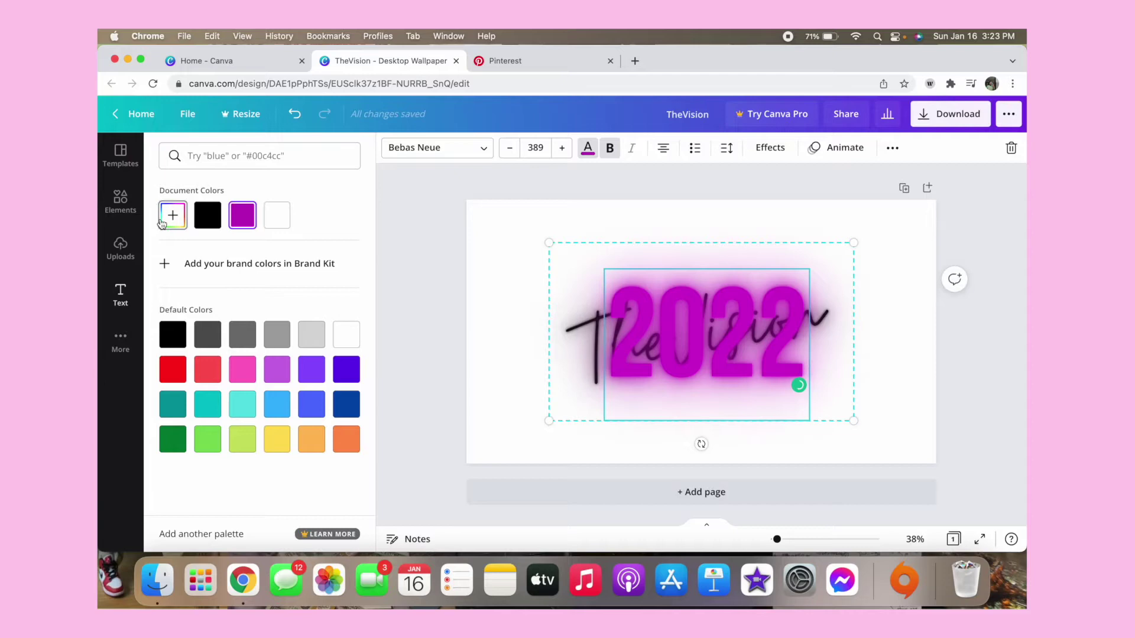
click(172, 217)
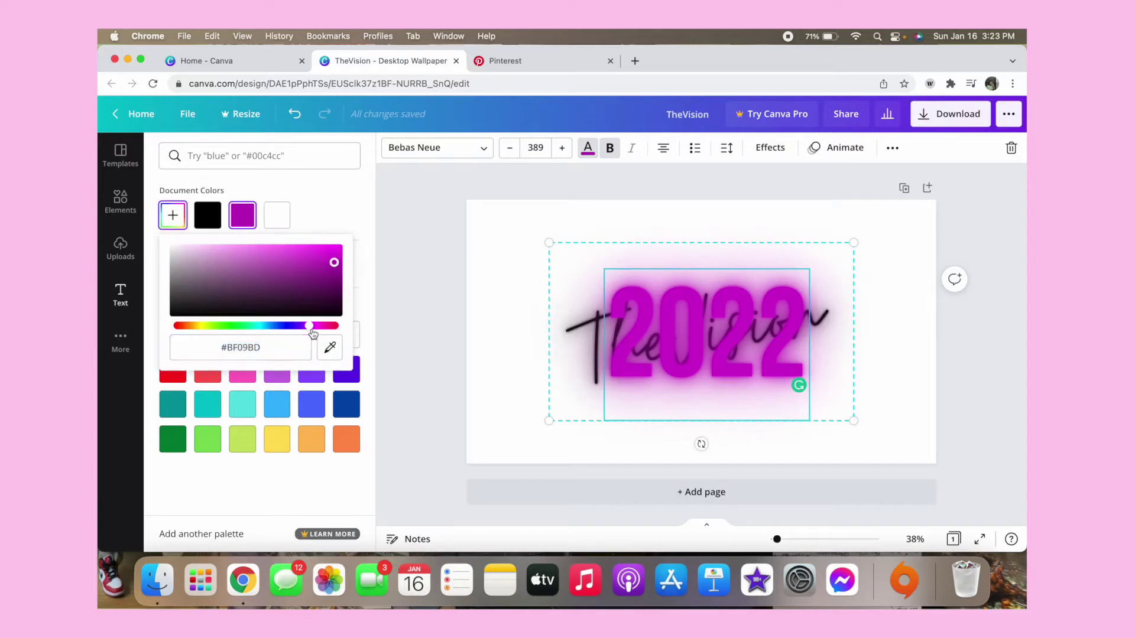
drag(311, 332, 317, 332)
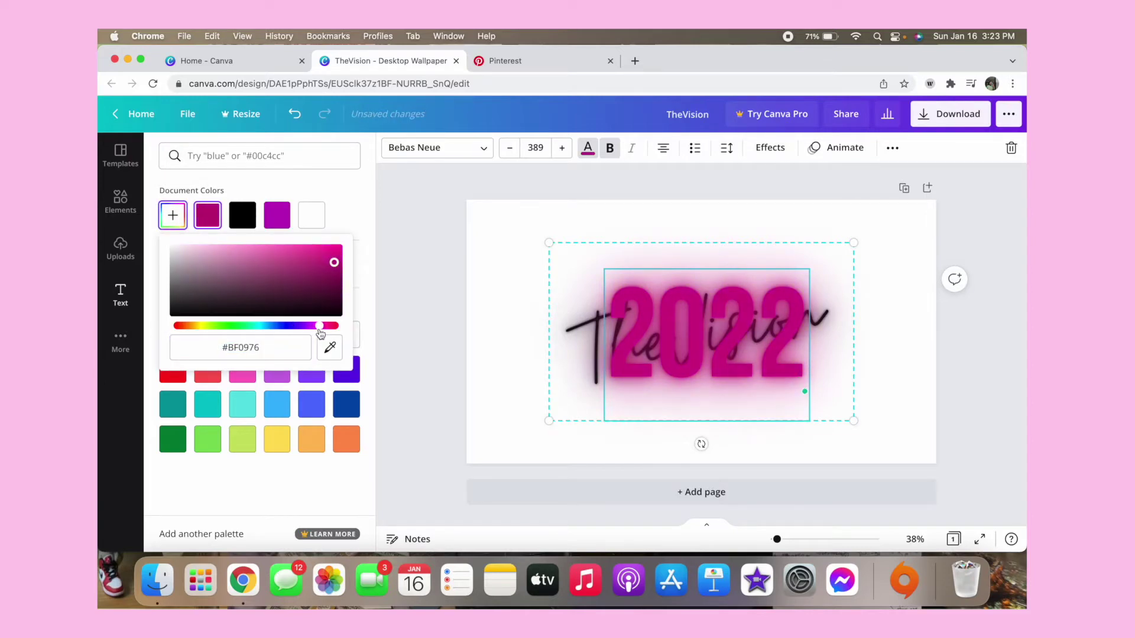
drag(331, 256, 247, 273)
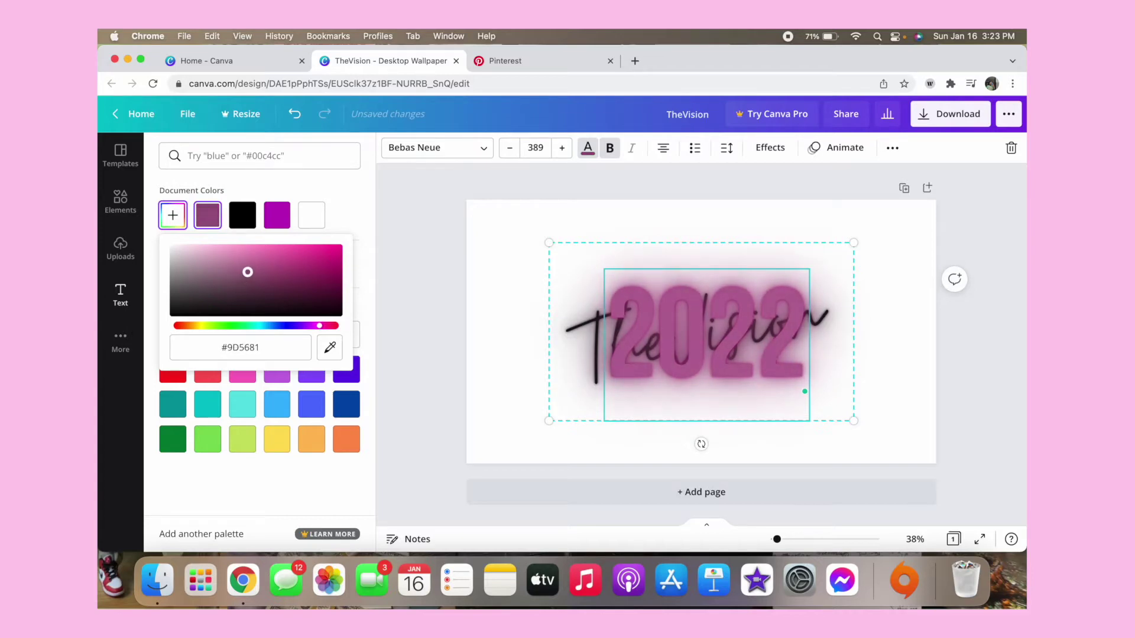
key(Escape)
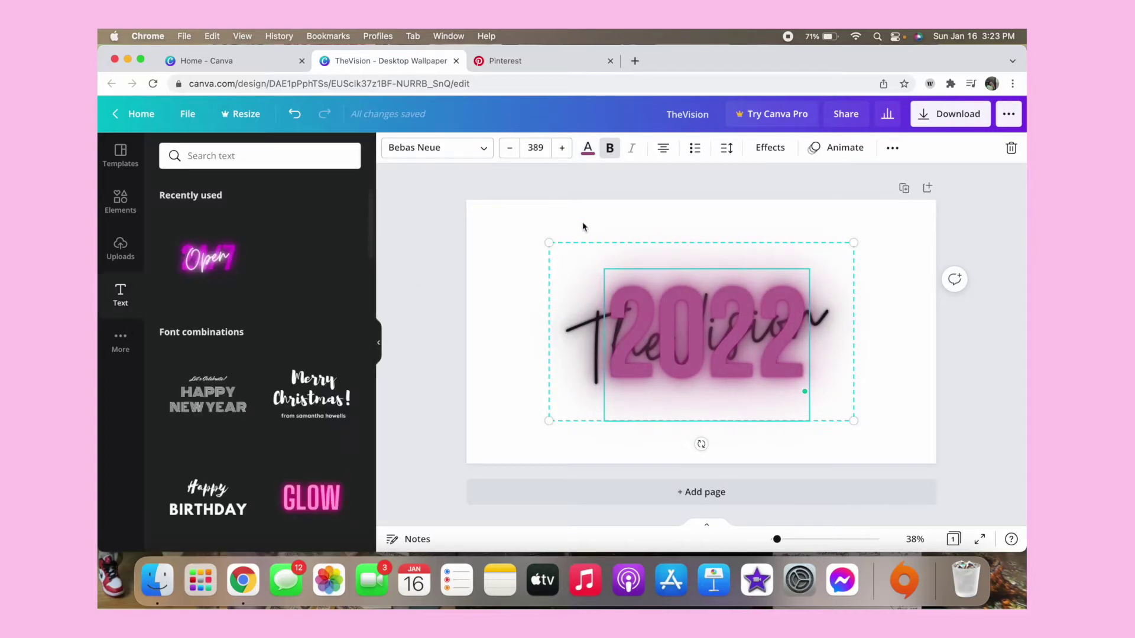
key(Escape)
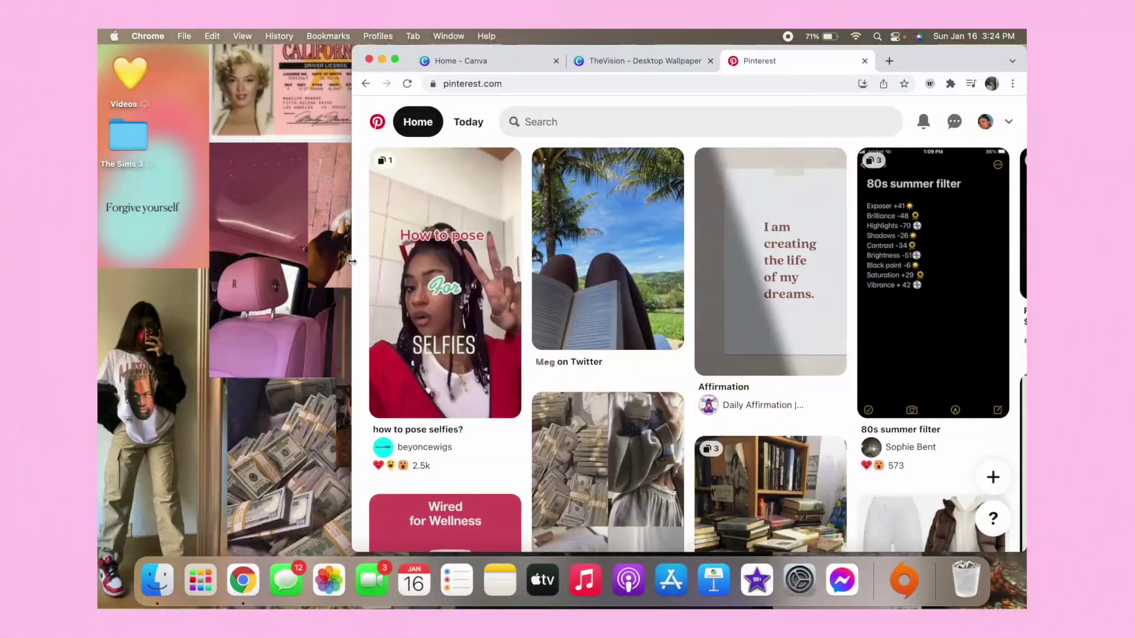
Step: Narrow the browser window and save the Affirmation pin image to the desktop
drag(353, 261, 400, 261)
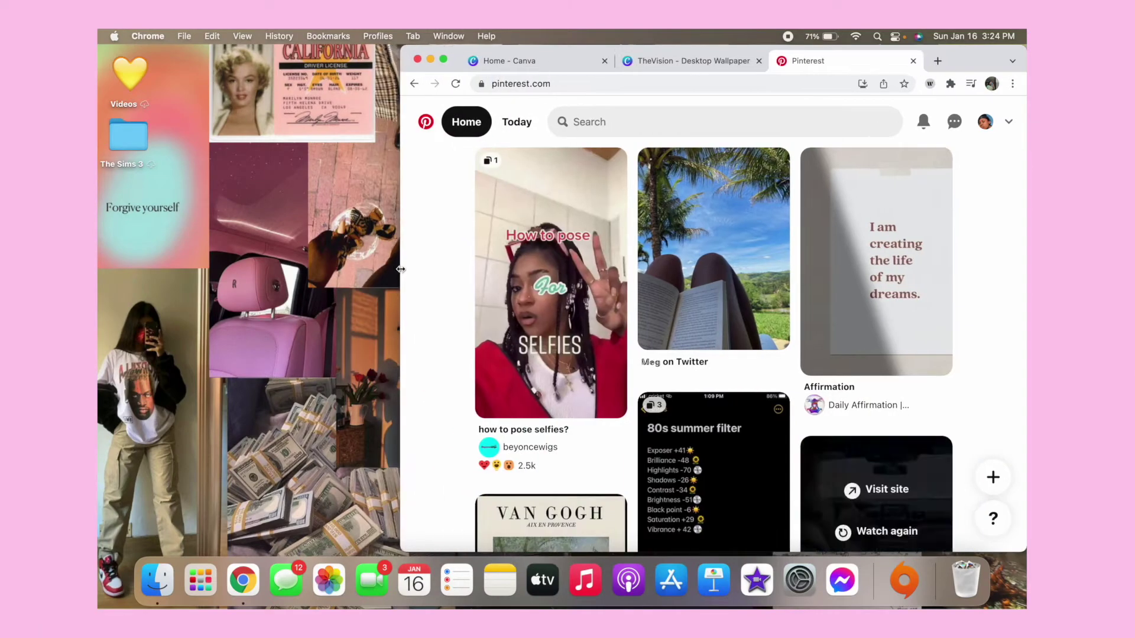
scroll(769, 472, down, 2)
scroll(754, 535, down, 5)
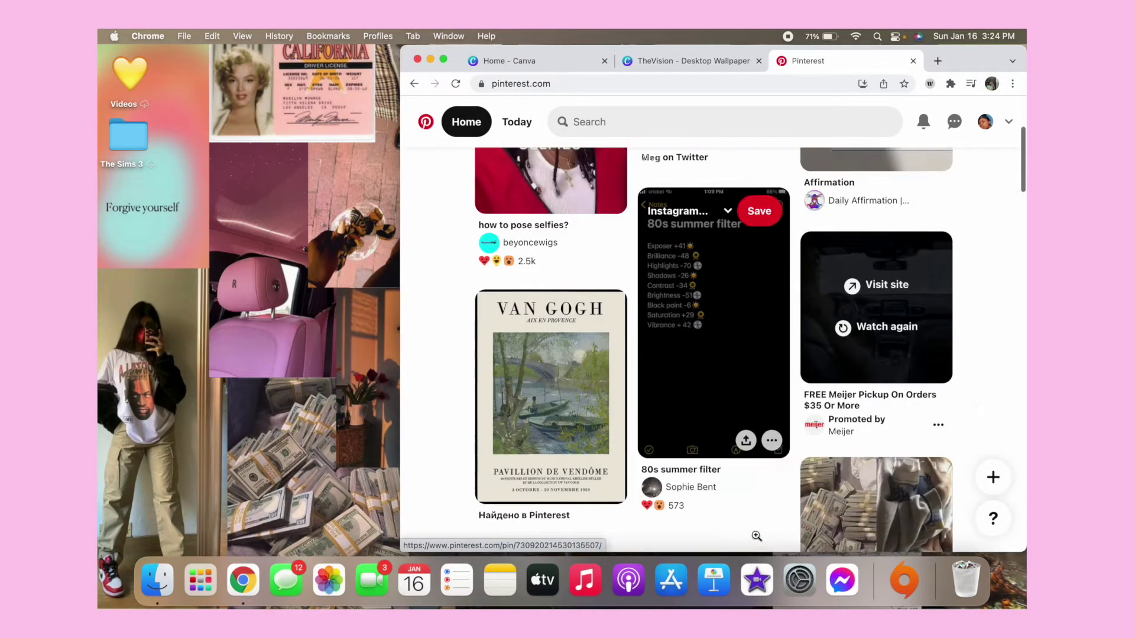
scroll(755, 534, up, 6)
scroll(755, 535, up, 1)
drag(908, 281, 270, 254)
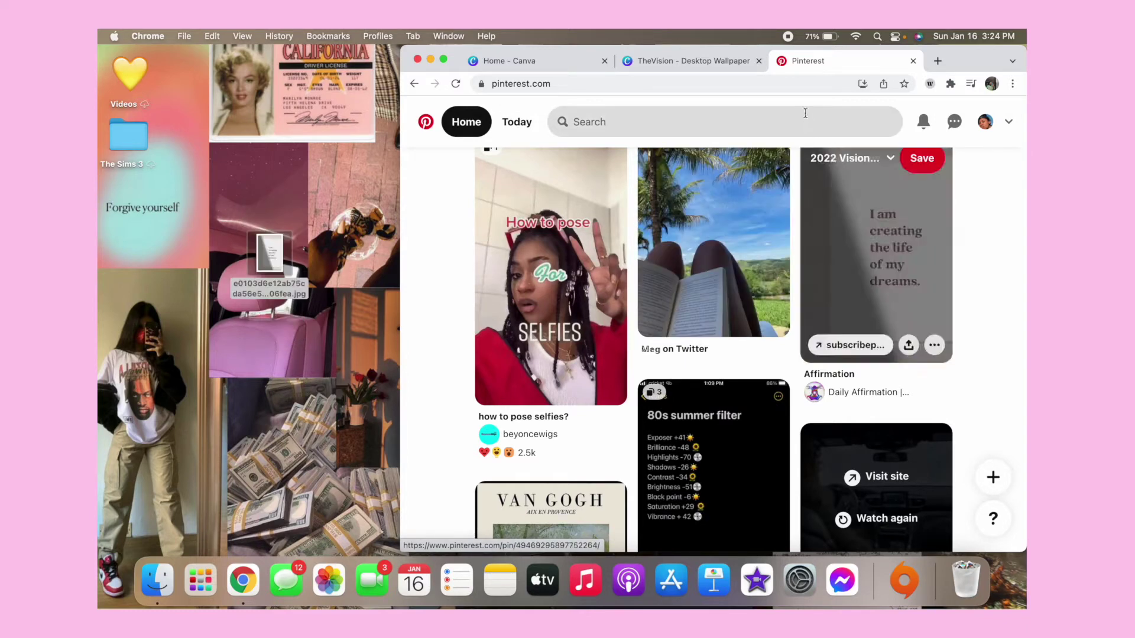
Step: Open the '2022 Vision Board' from the profile's saved boards and browse its 11 pins
click(1007, 123)
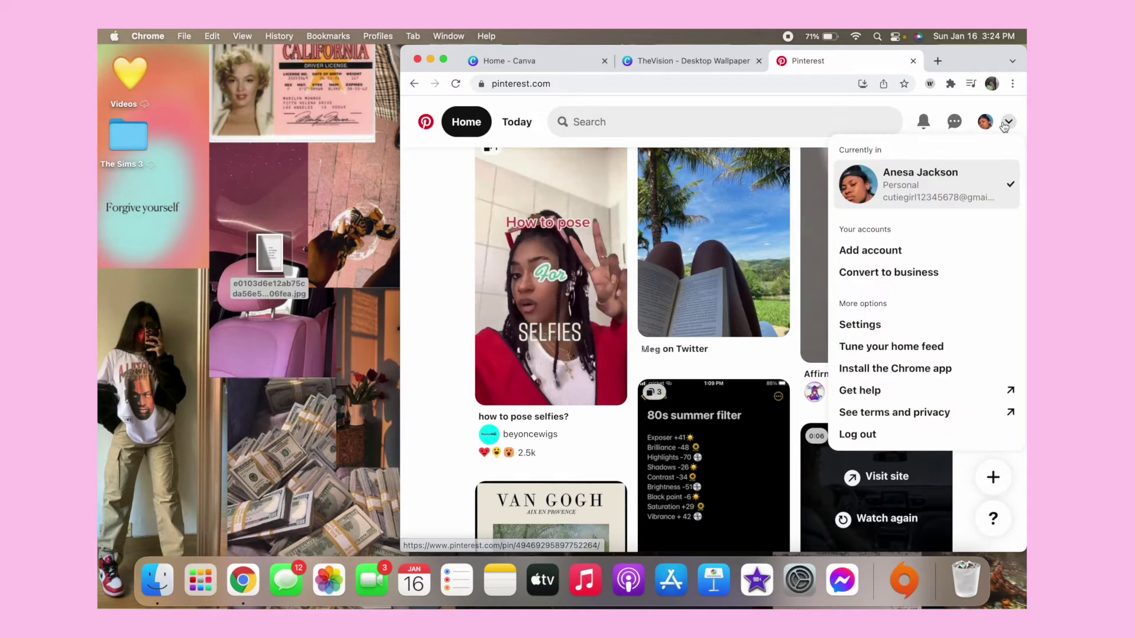
click(916, 184)
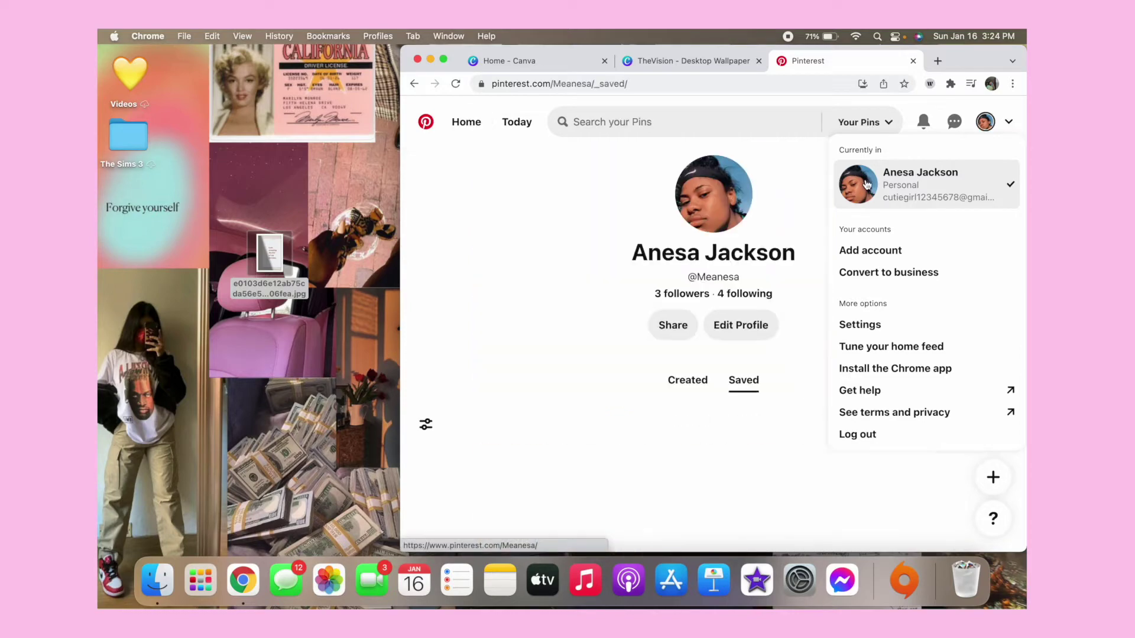
scroll(712, 389, down, 2)
scroll(712, 388, down, 3)
click(792, 310)
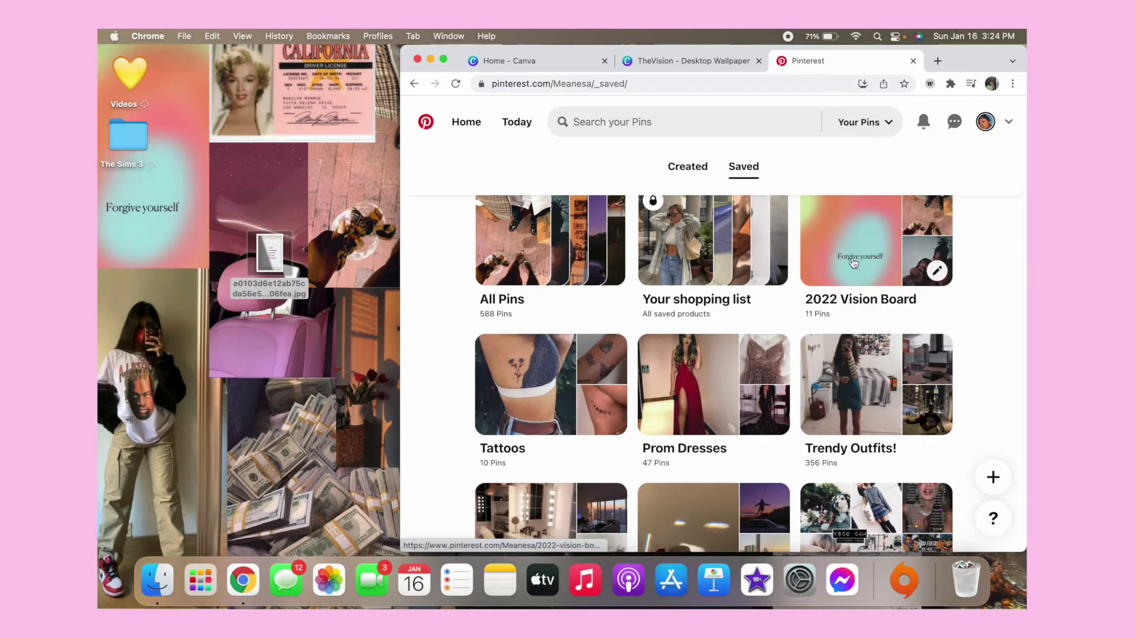
click(883, 272)
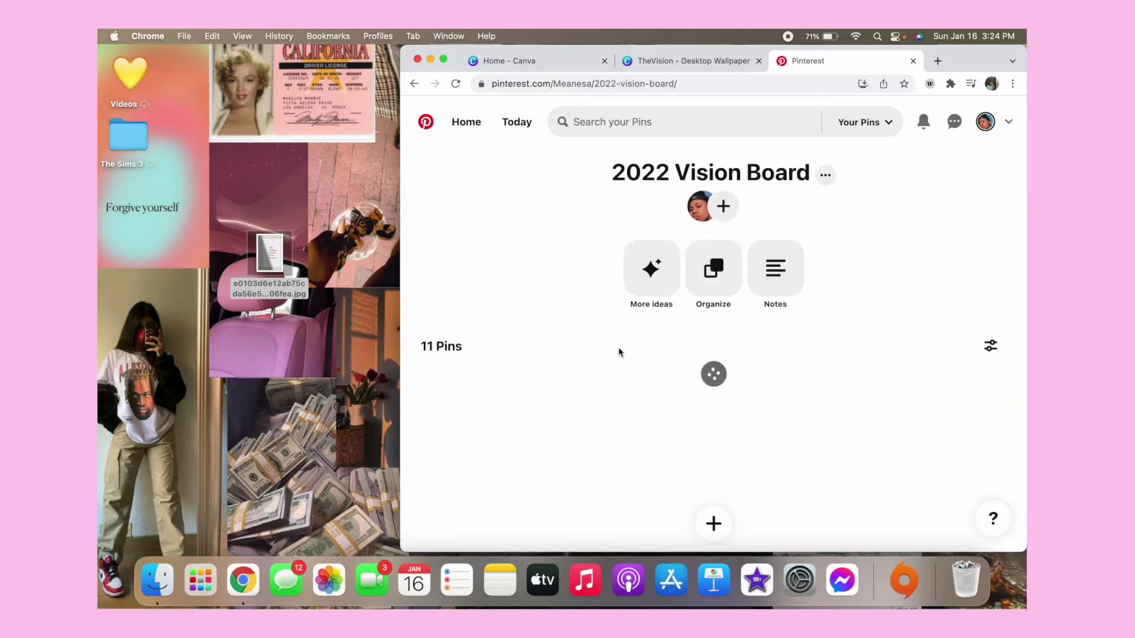
scroll(618, 349, down, 3)
scroll(618, 349, down, 10)
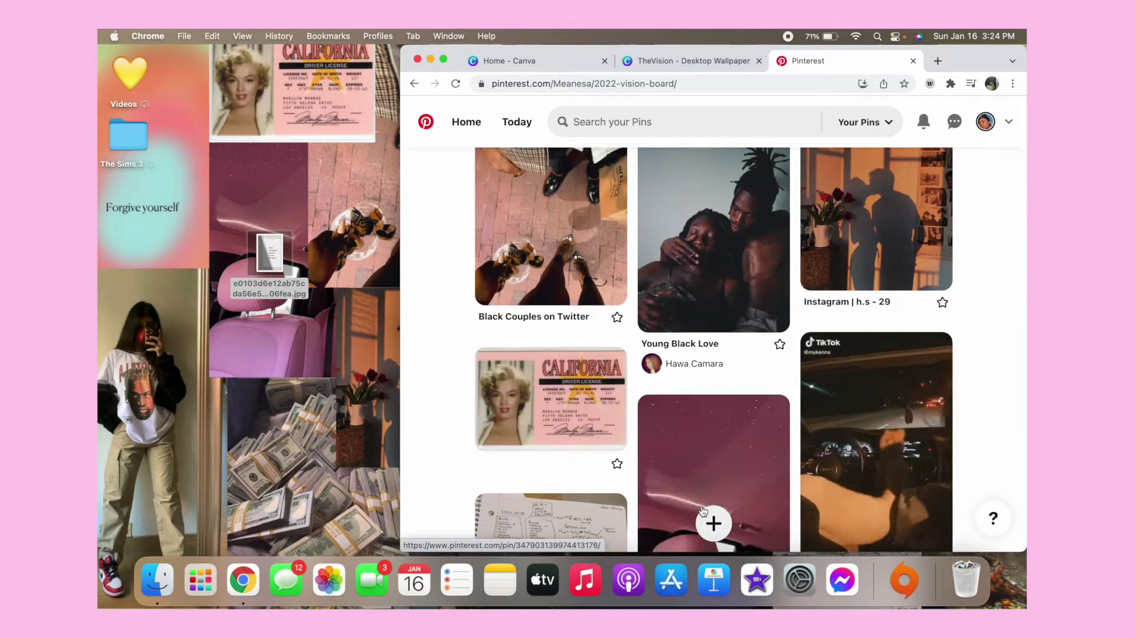
scroll(703, 509, down, 1)
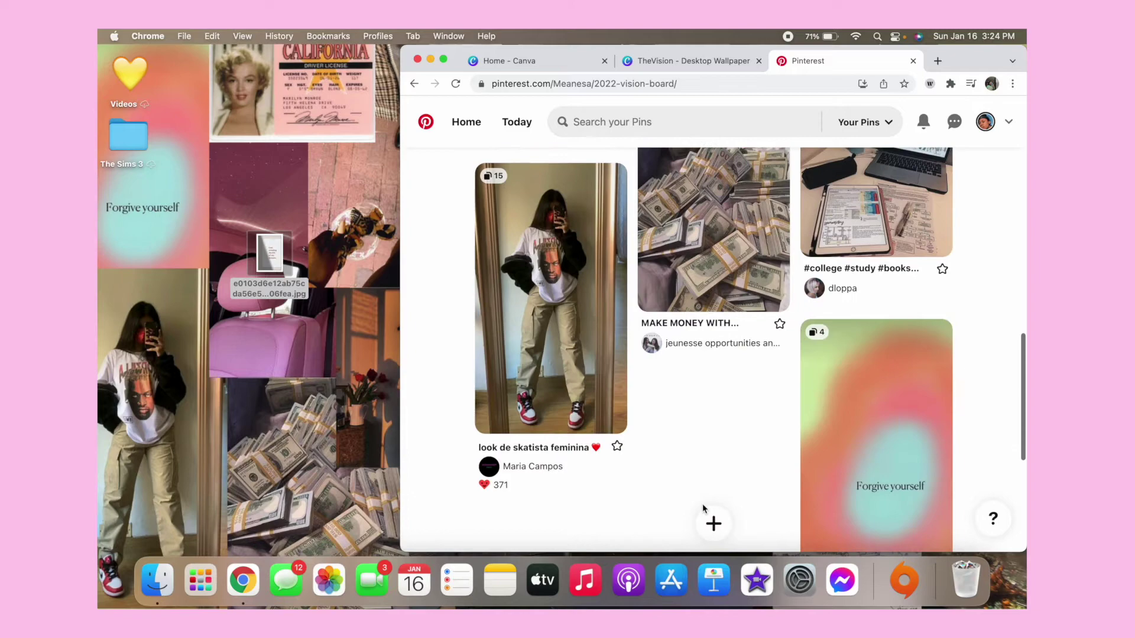
scroll(702, 503, down, 6)
scroll(648, 286, up, 6)
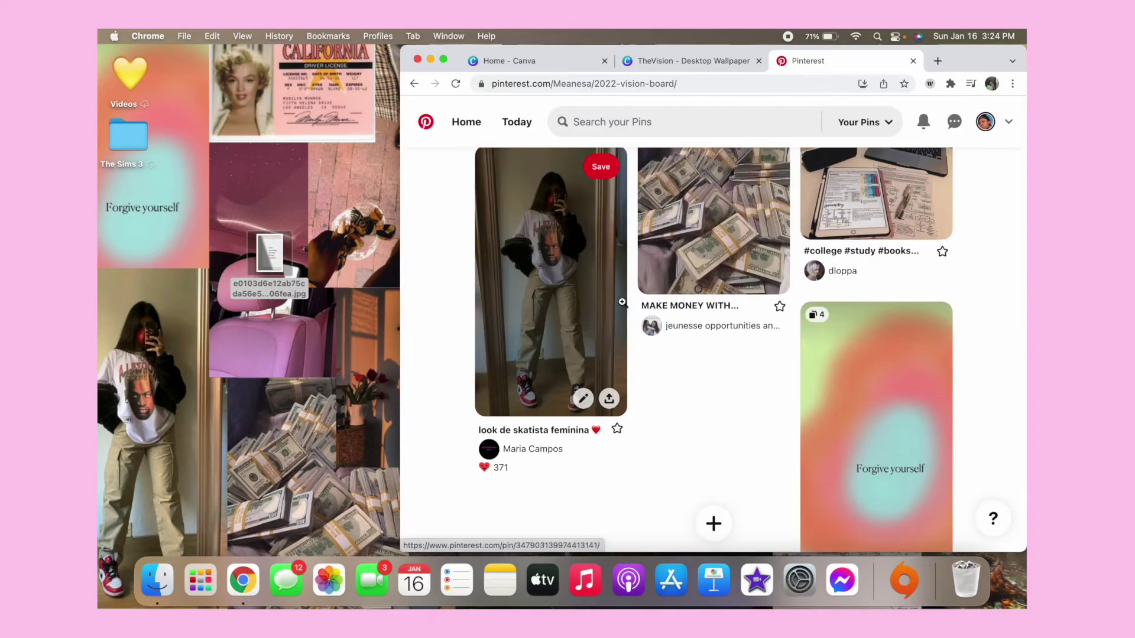
scroll(686, 259, up, 5)
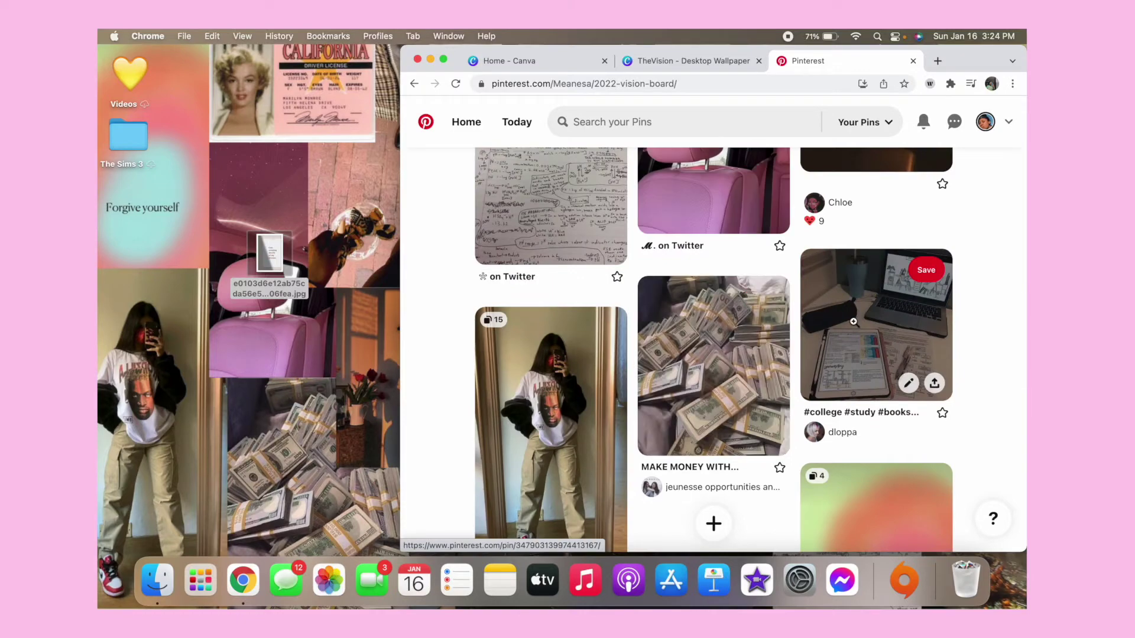
scroll(853, 322, up, 5)
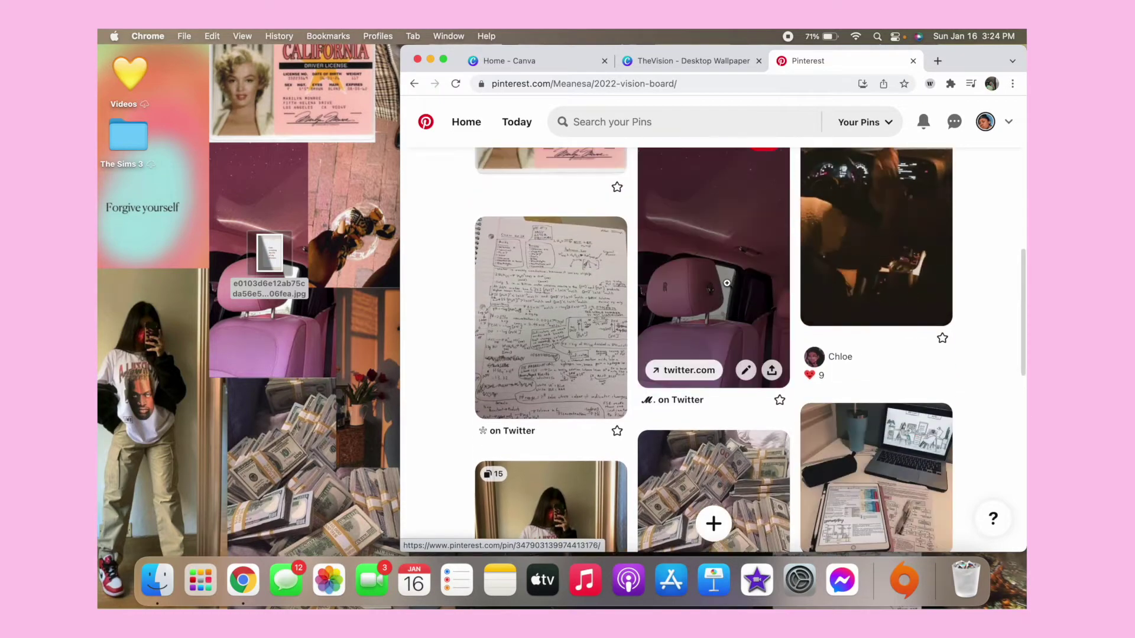
scroll(726, 284, up, 5)
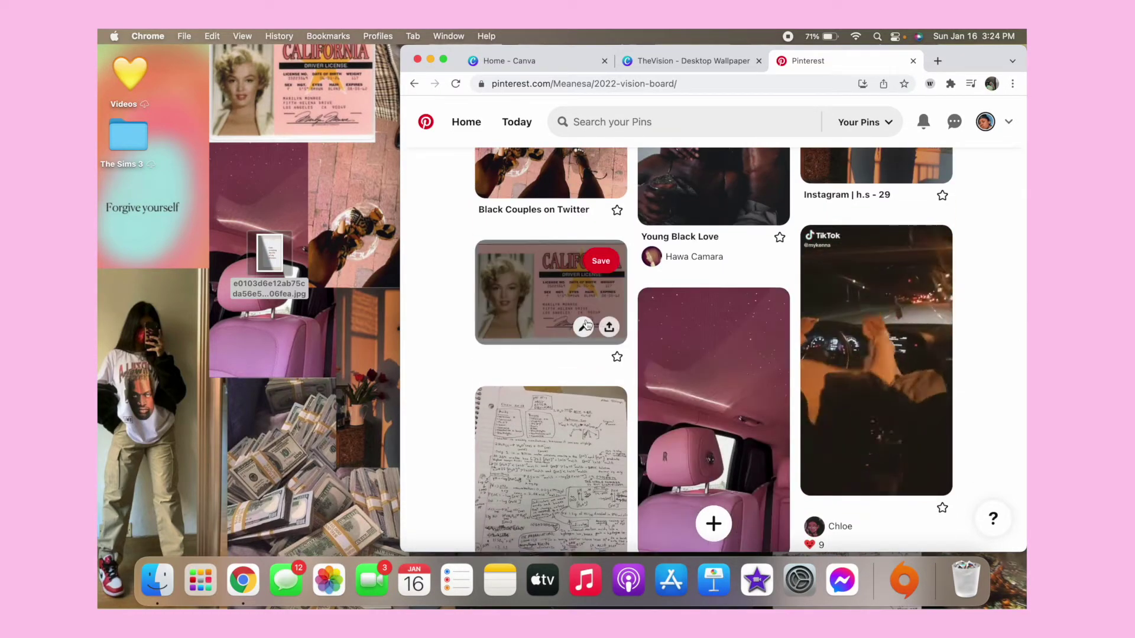
scroll(537, 284, up, 3)
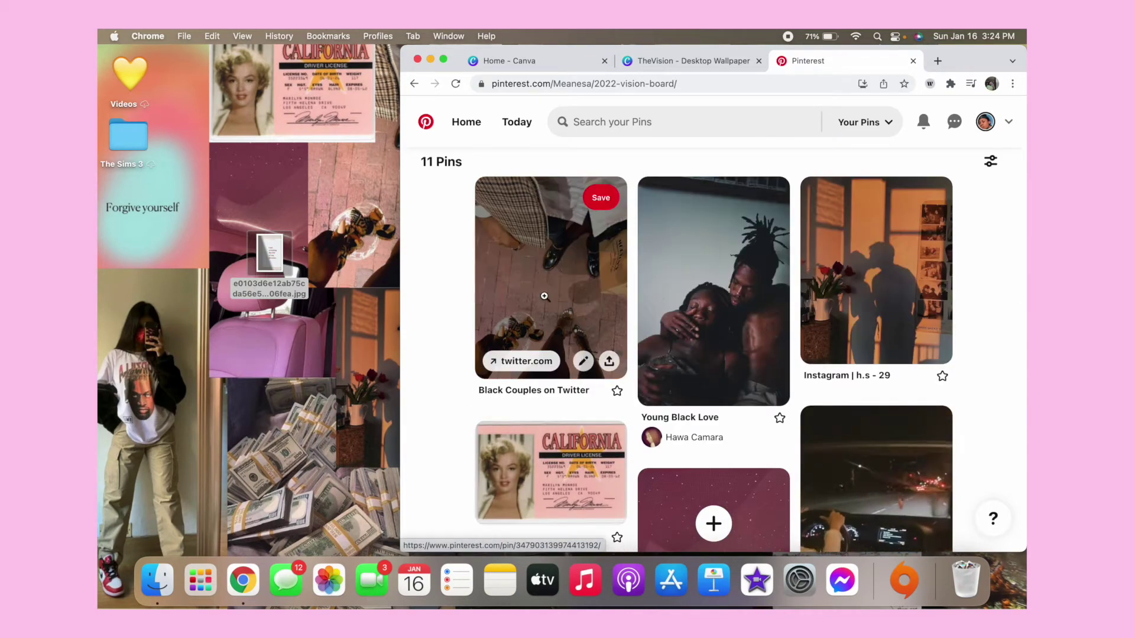
scroll(696, 307, up, 3)
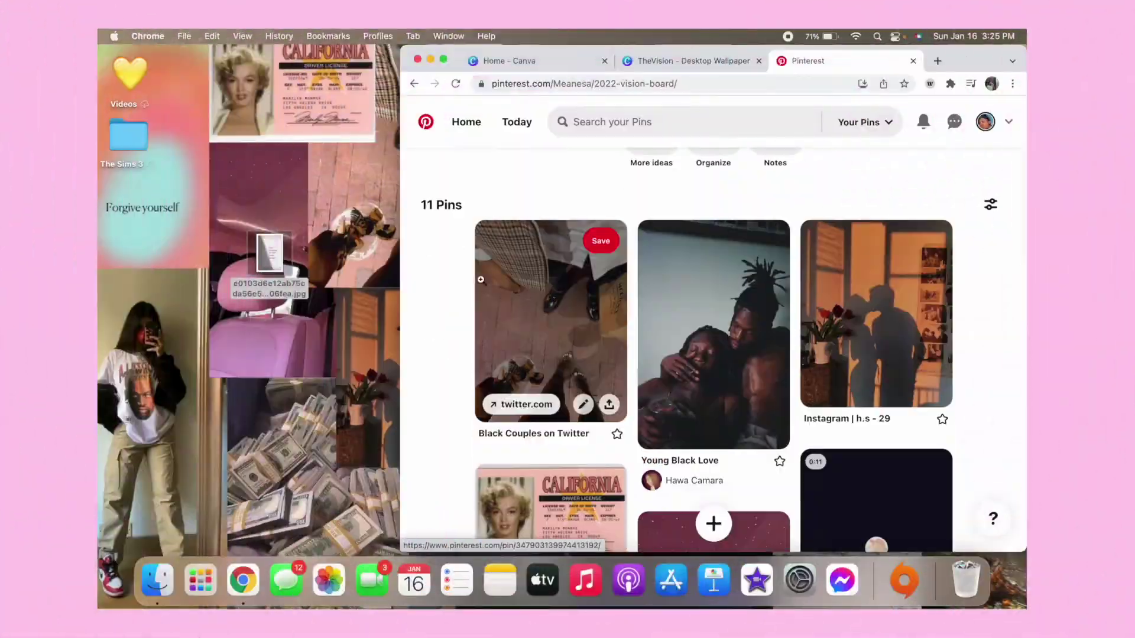
Step: Save the Instagram, handwritten-notes and laptop pin images to the desktop
drag(894, 329, 236, 197)
scroll(709, 355, down, 5)
drag(552, 361, 207, 308)
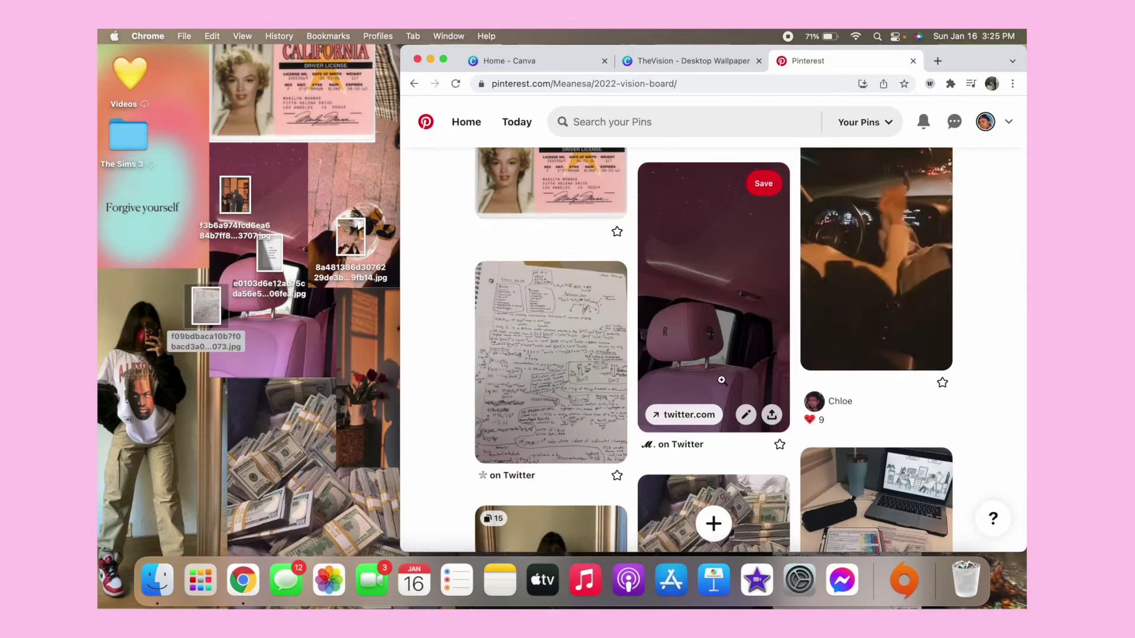
scroll(709, 355, down, 3)
drag(876, 336, 359, 334)
Step: Back on the Tattoos board, save two tattoo pin images to the desktop
key(super+bracketleft)
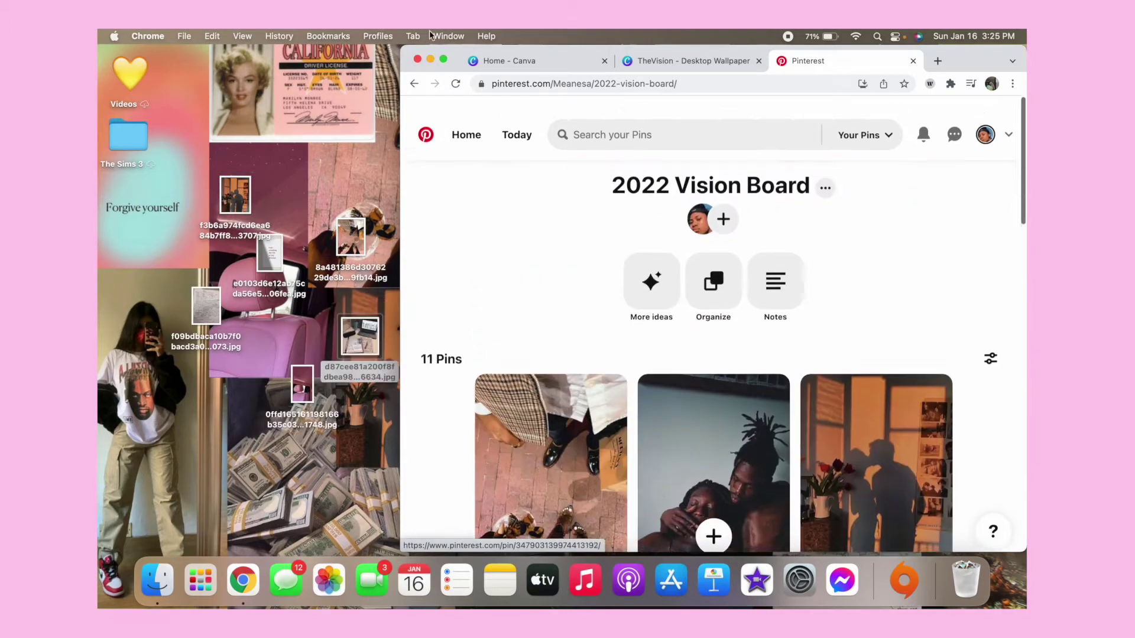
drag(690, 279, 159, 307)
scroll(709, 355, down, 3)
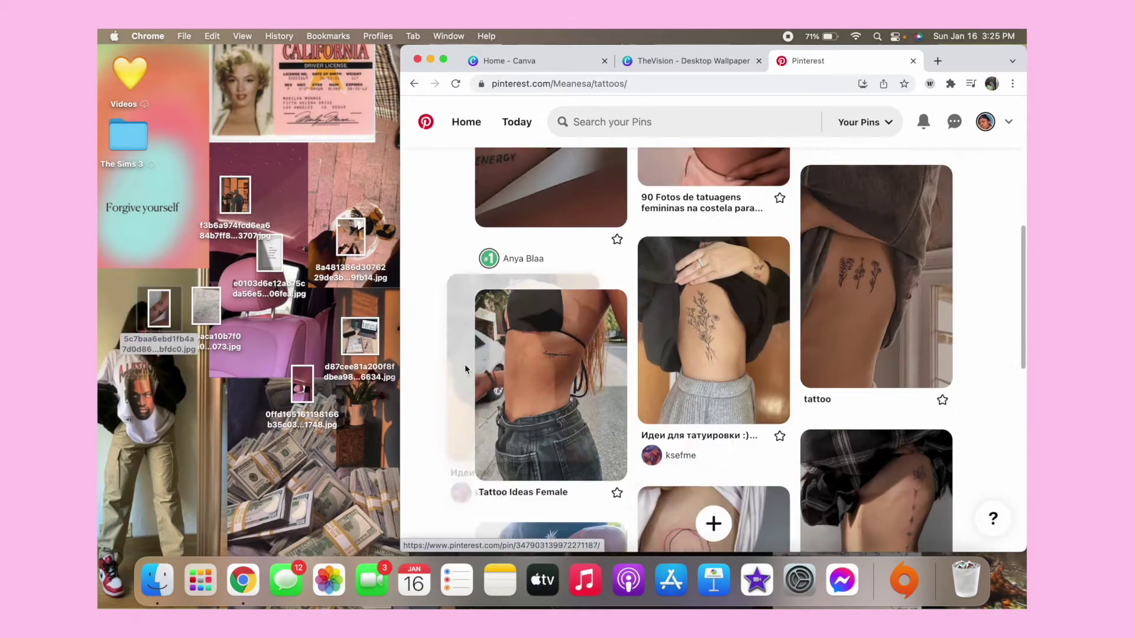
drag(544, 378, 264, 350)
Step: Return to the saved boards page and bring up the 'school aesthetic' search results
key(super+bracketleft)
key(super+bracketleft)
scroll(778, 417, down, 10)
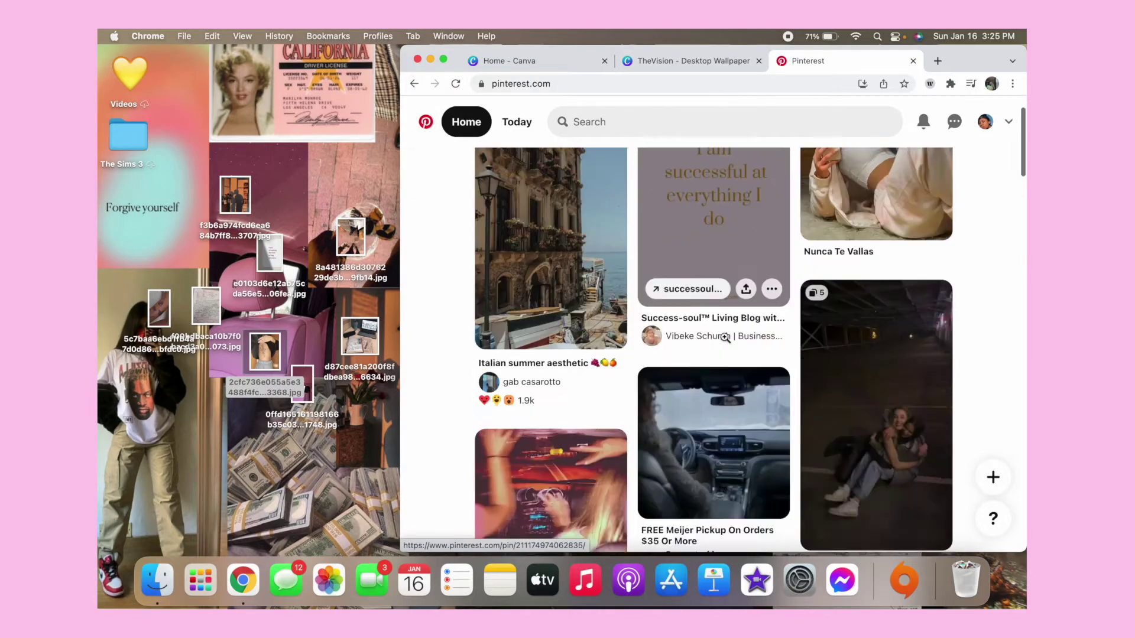
scroll(762, 378, down, 15)
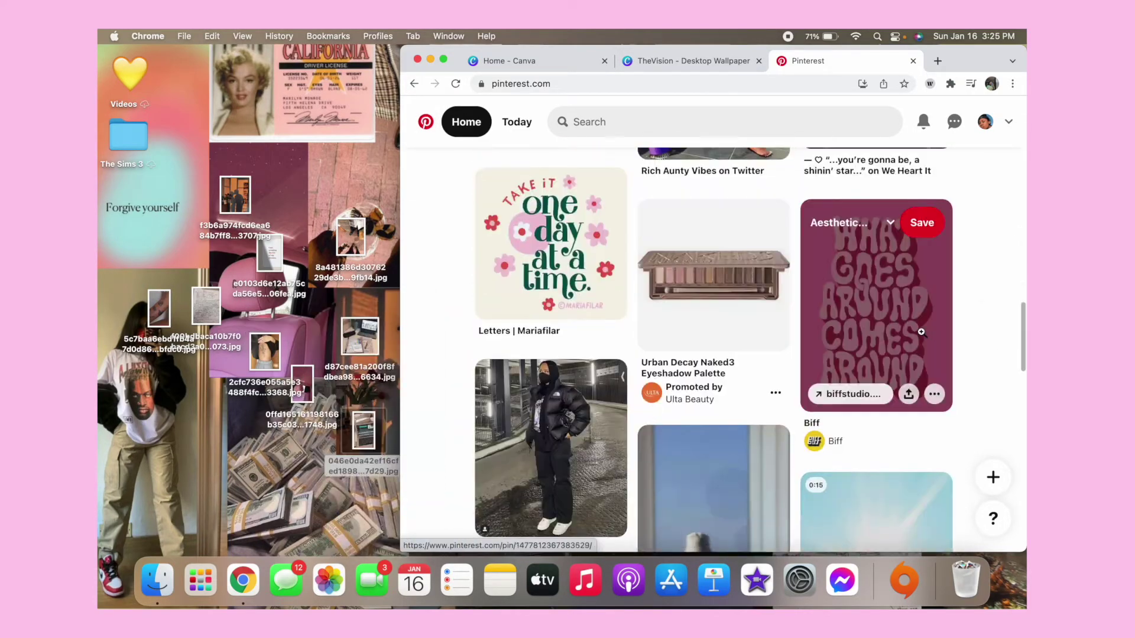
scroll(724, 304, down, 15)
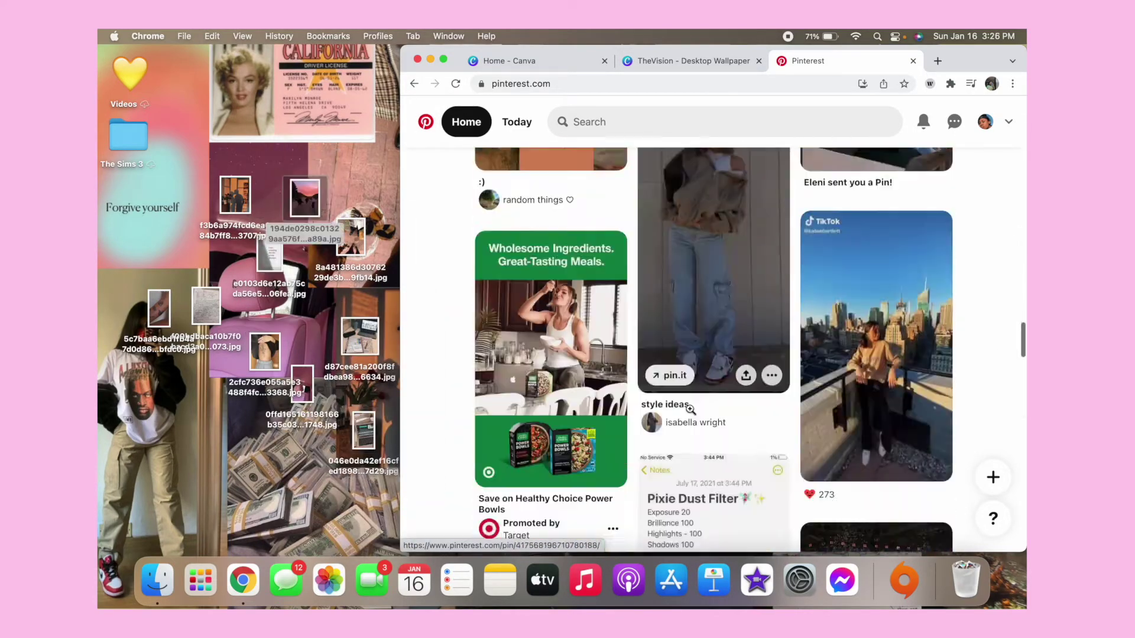
scroll(815, 461, down, 15)
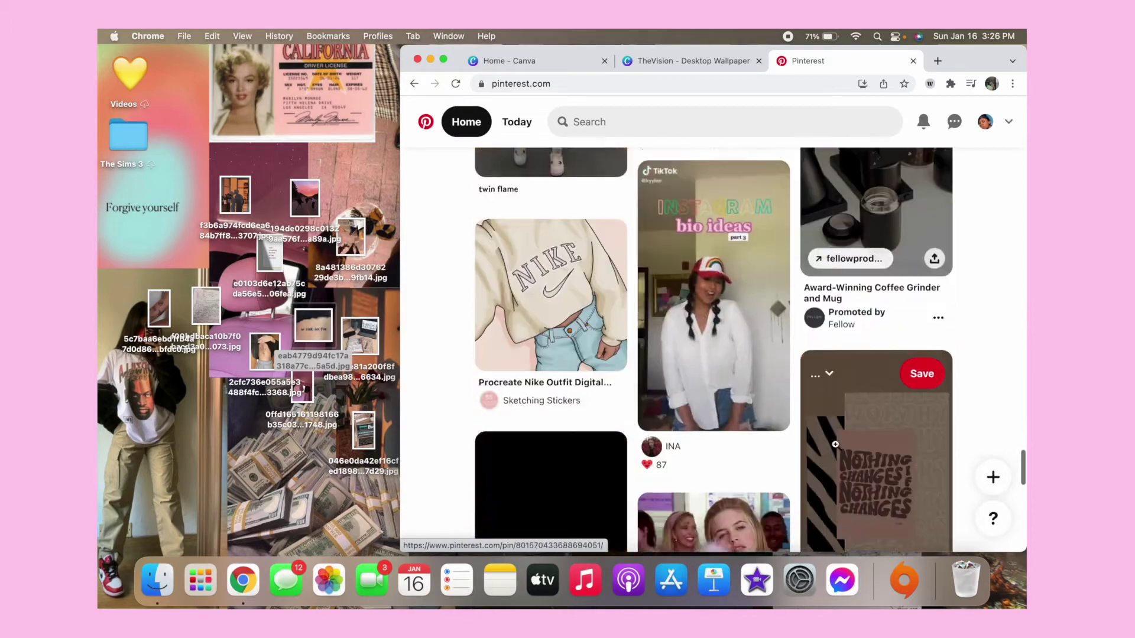
scroll(802, 509, down, 20)
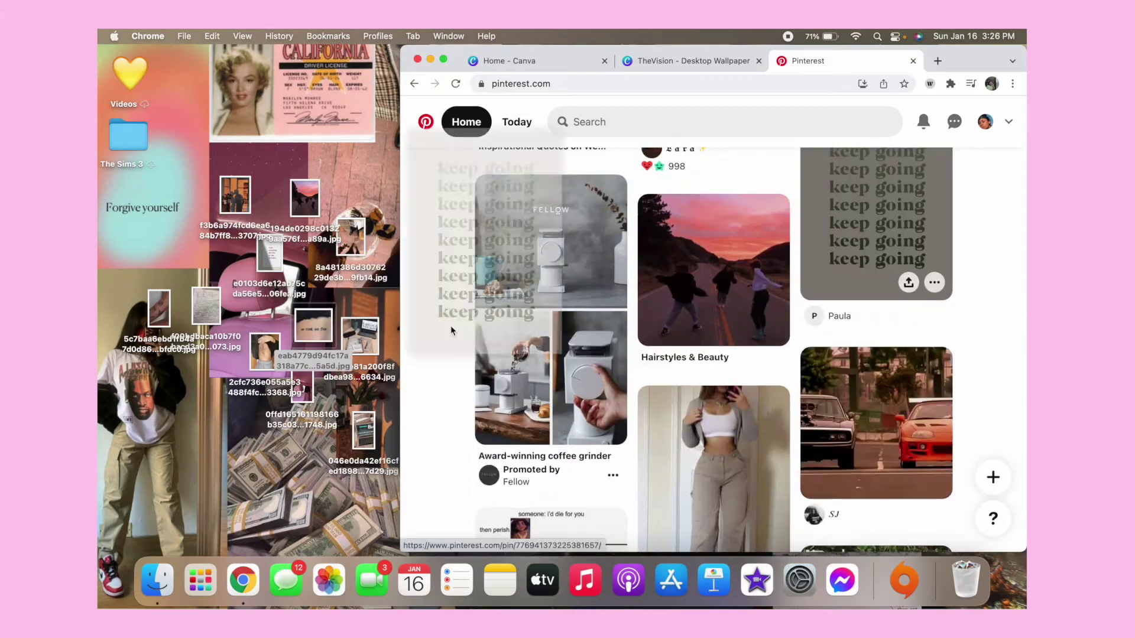
click(711, 336)
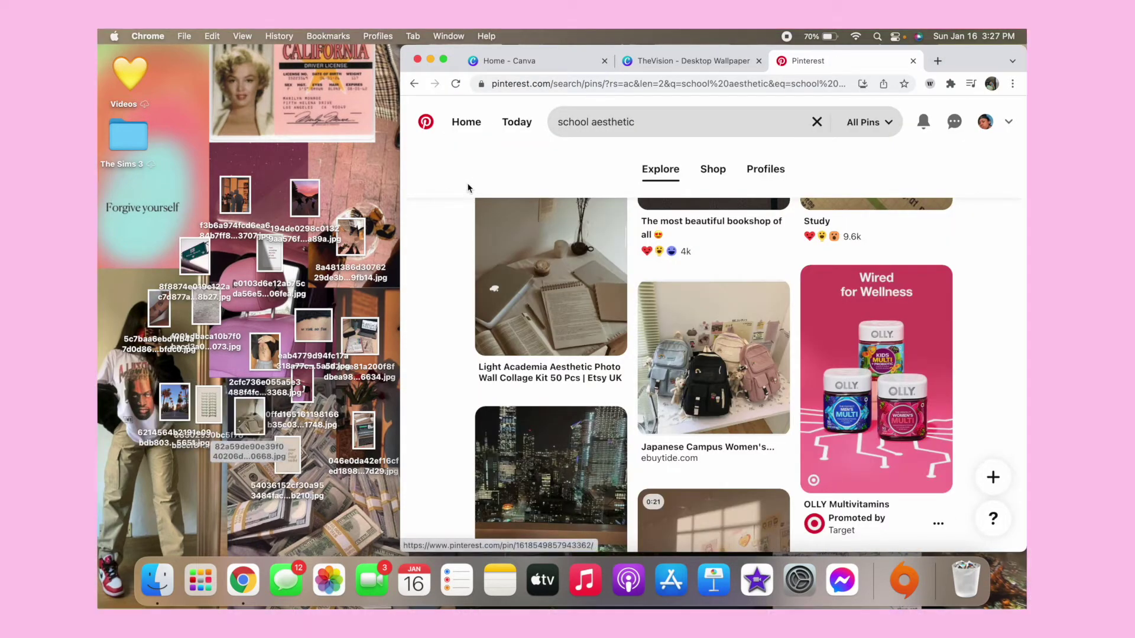
Step: Upload all the saved desktop image files into the Canva design's Uploads
click(704, 63)
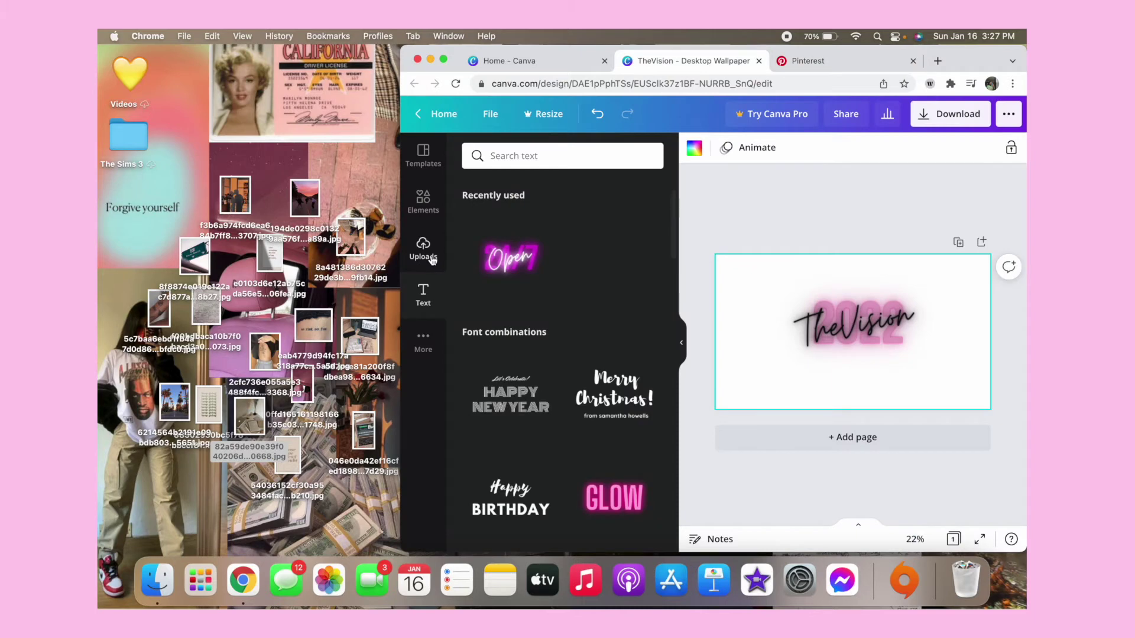
click(423, 252)
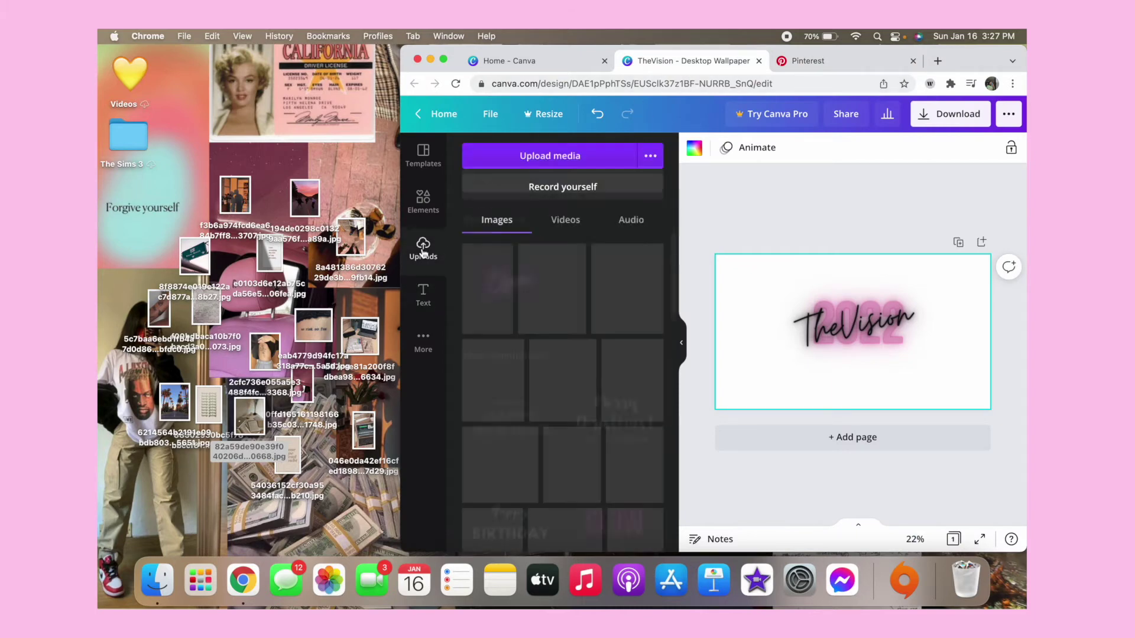
scroll(542, 331, down, 1)
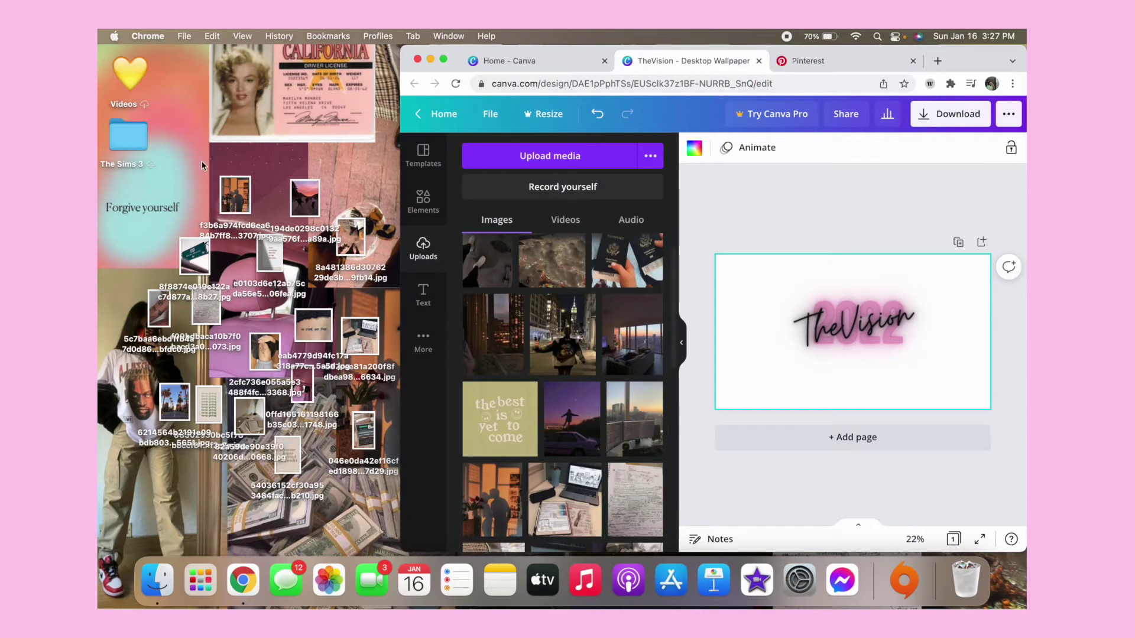
drag(202, 166, 388, 502)
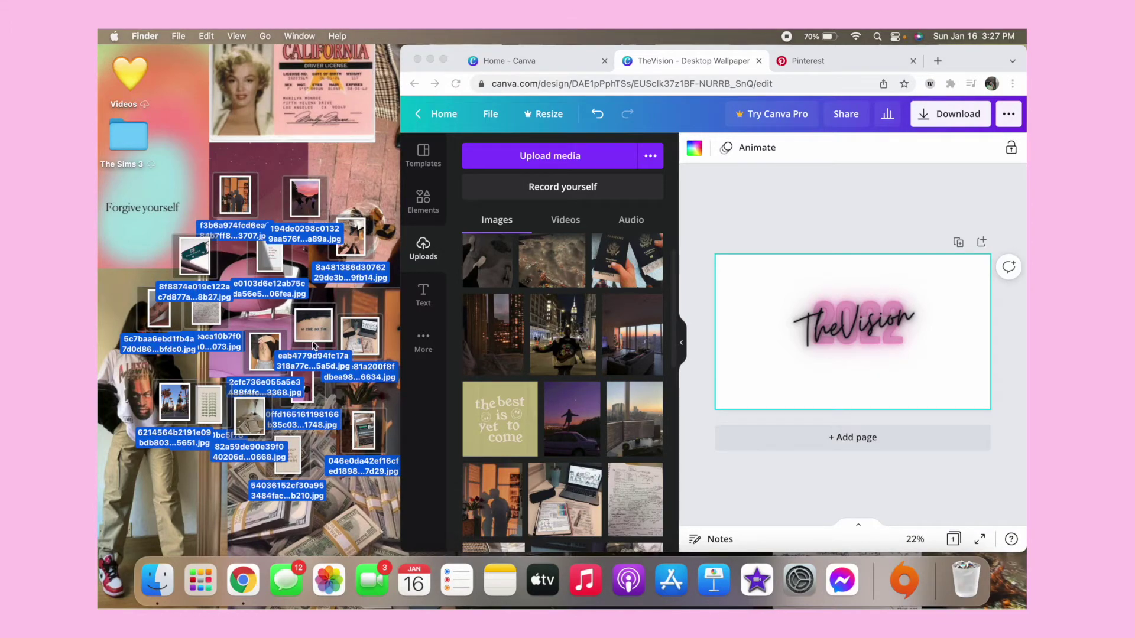
drag(314, 346, 603, 338)
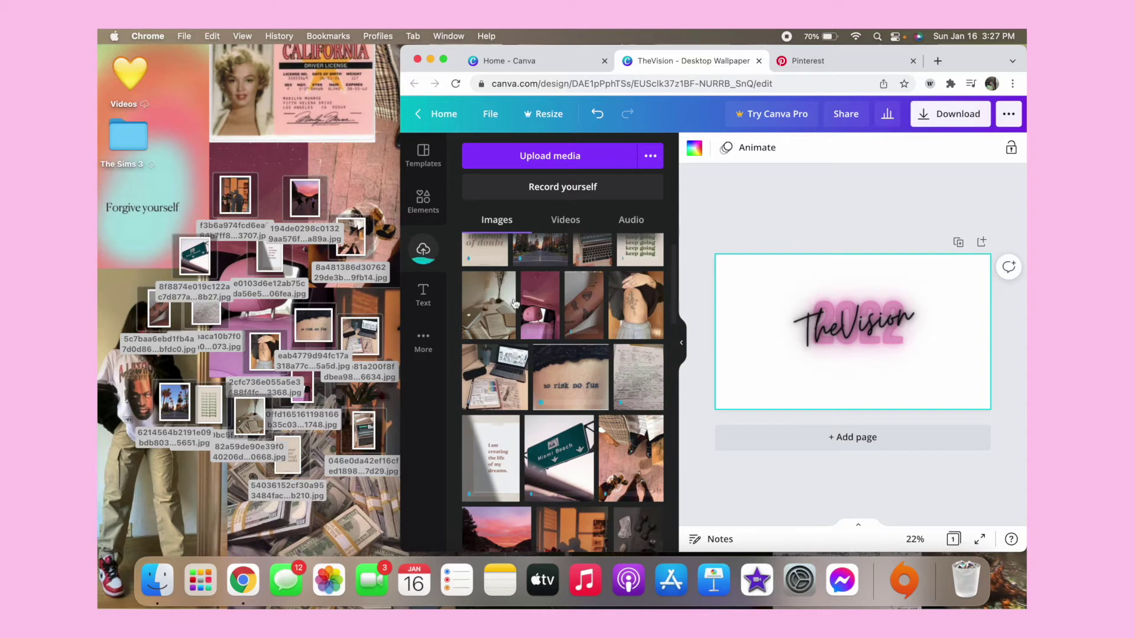
drag(402, 292, 100, 308)
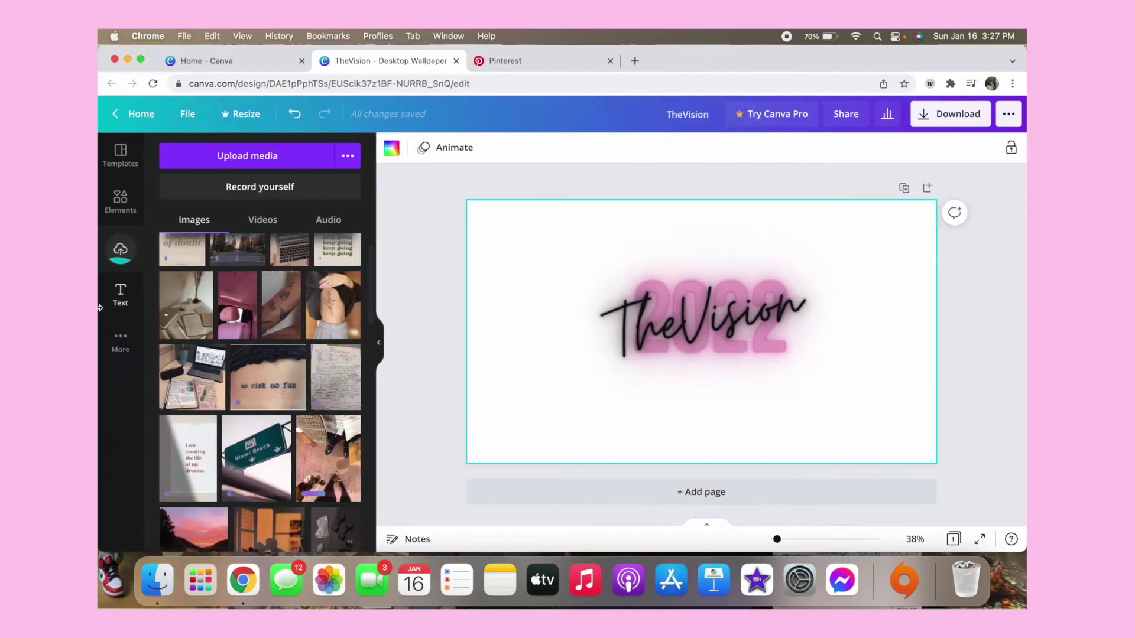
scroll(289, 341, up, 2)
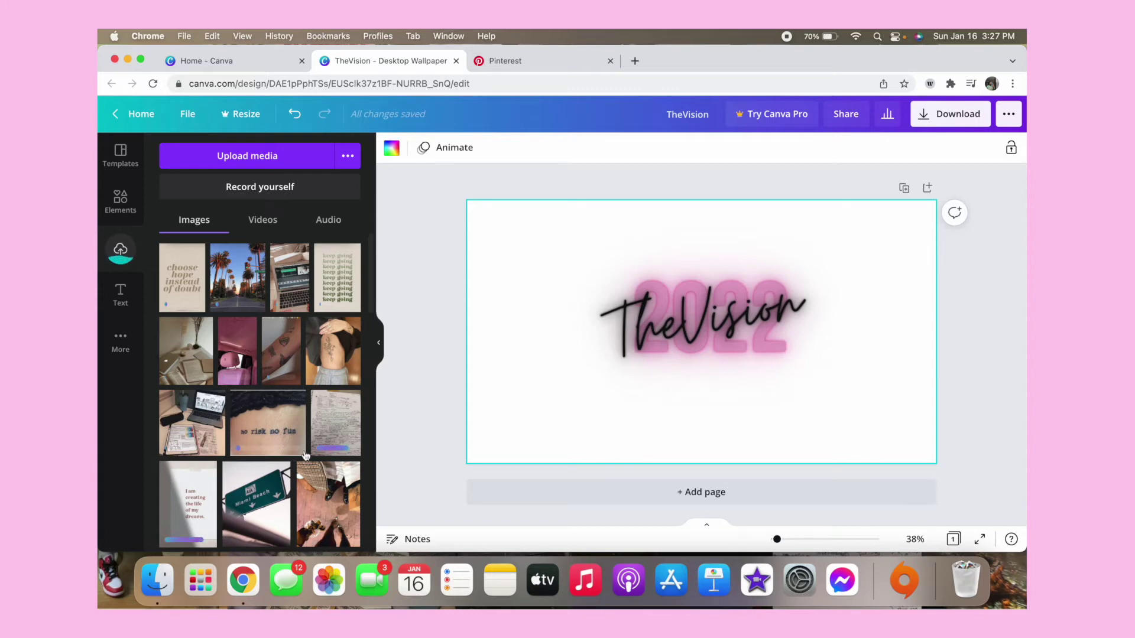
scroll(306, 455, down, 10)
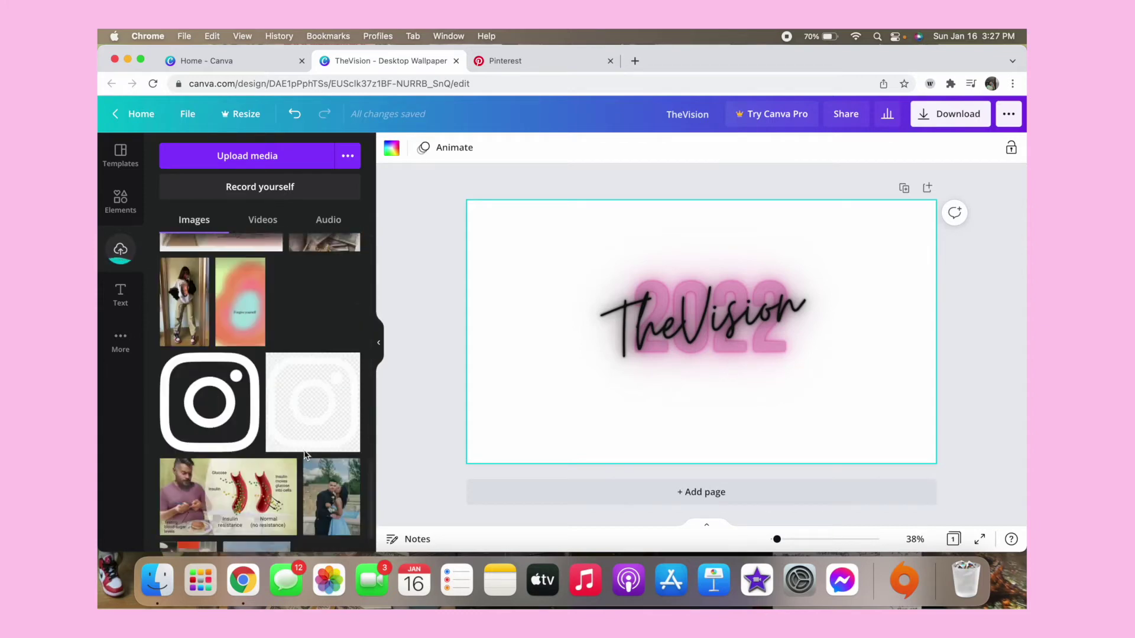
scroll(305, 455, down, 5)
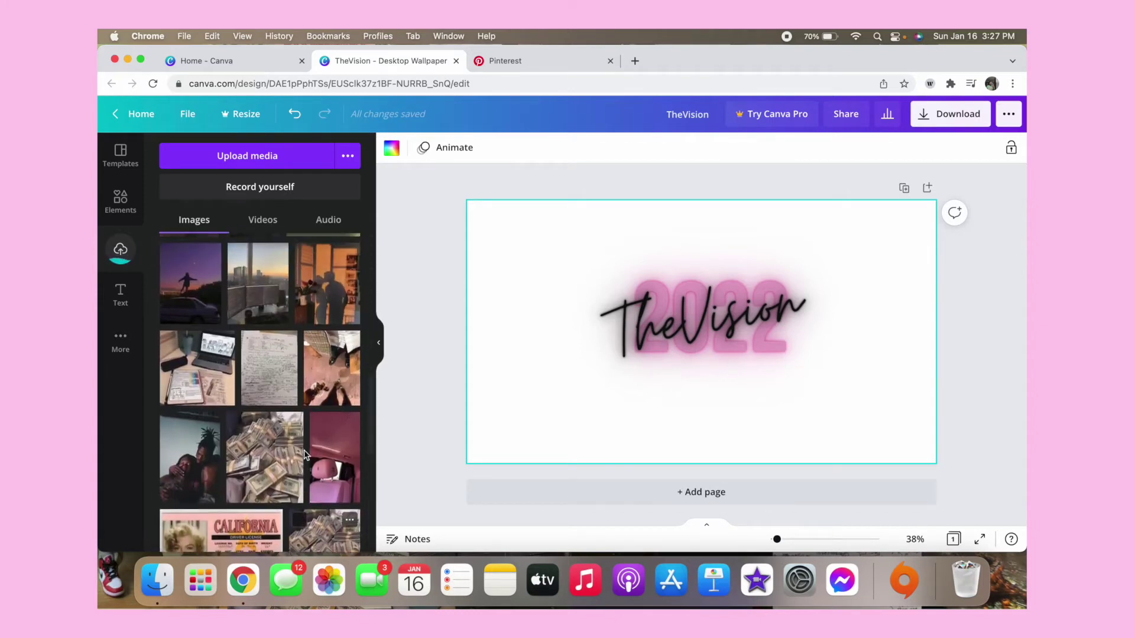
scroll(305, 455, up, 1)
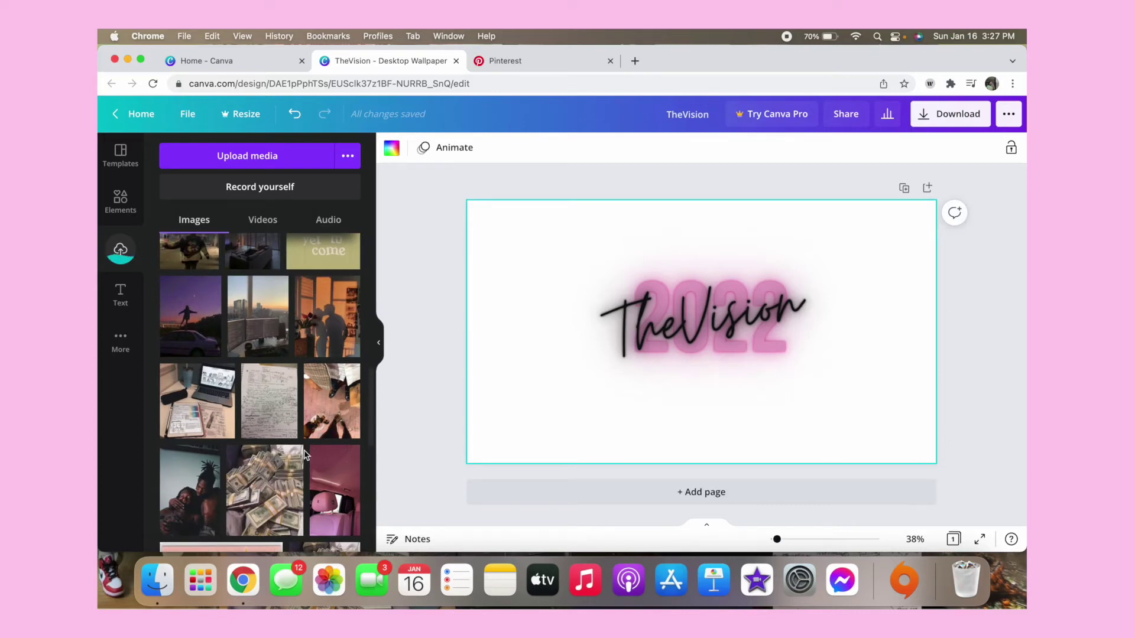
scroll(239, 486, up, 6)
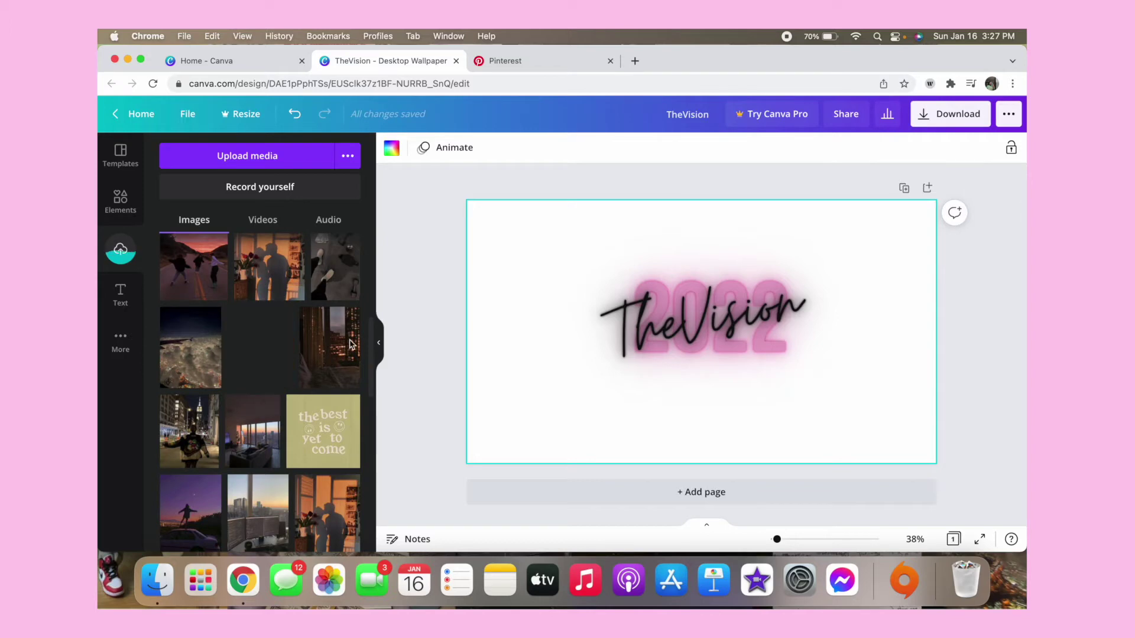
Step: Place and size the passport, city-window, grey and cloud-view photos around the title
drag(262, 362, 526, 277)
drag(338, 354, 512, 318)
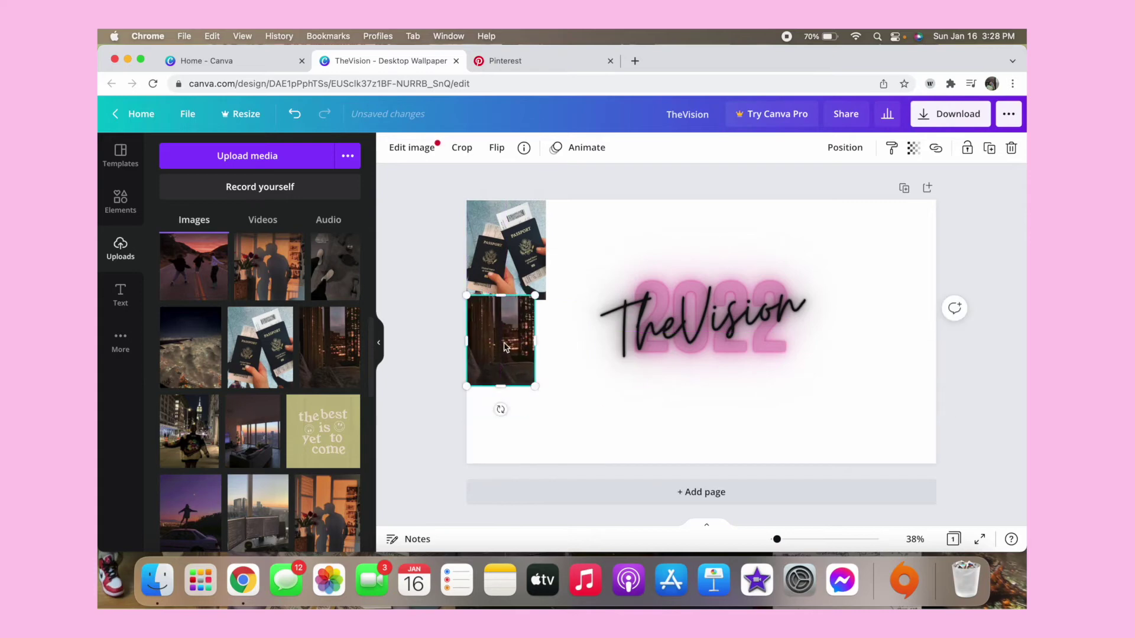
drag(334, 267, 582, 237)
drag(541, 353, 566, 304)
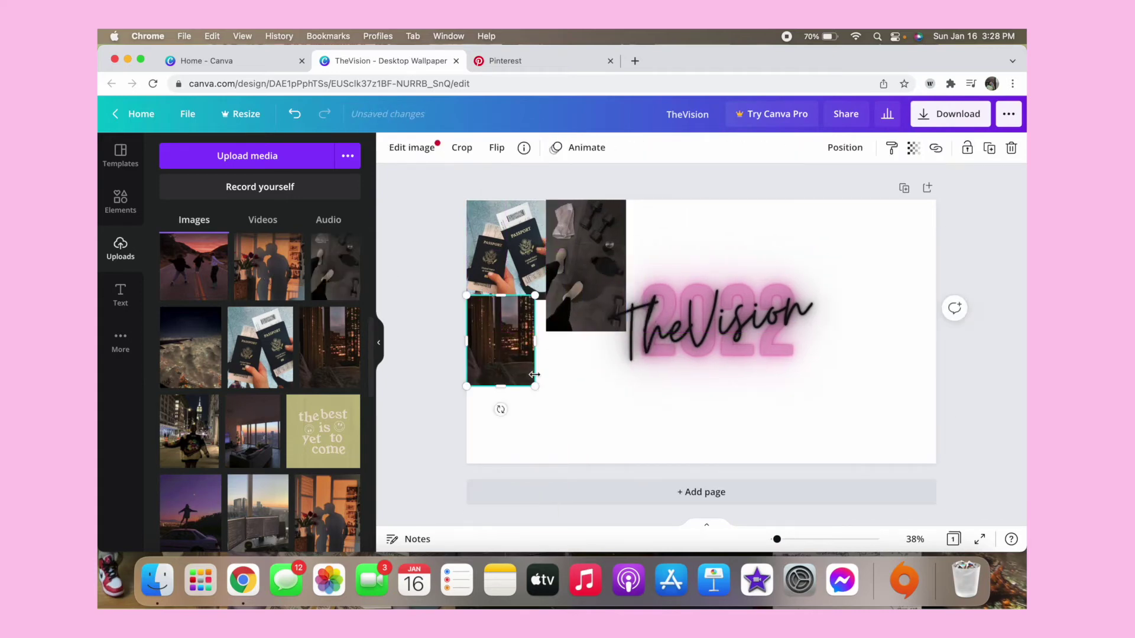
drag(533, 374, 543, 400)
drag(190, 348, 595, 392)
drag(646, 462, 644, 466)
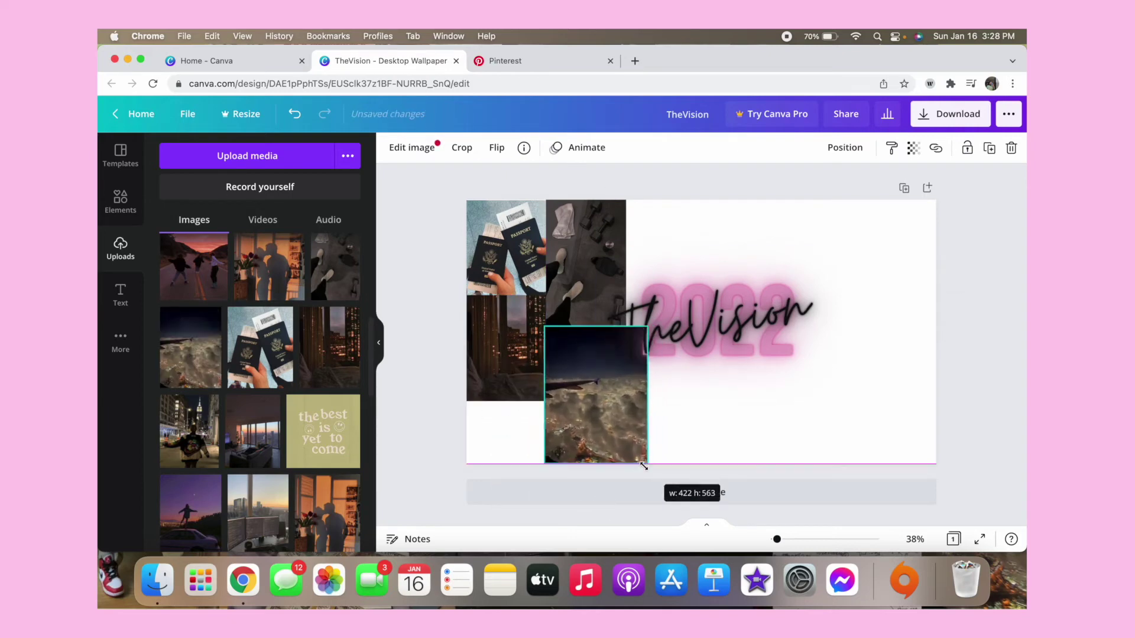
Step: Add and fit the sunset, Miami Beach and back-tattoo photos to complete the collage
drag(194, 266, 546, 421)
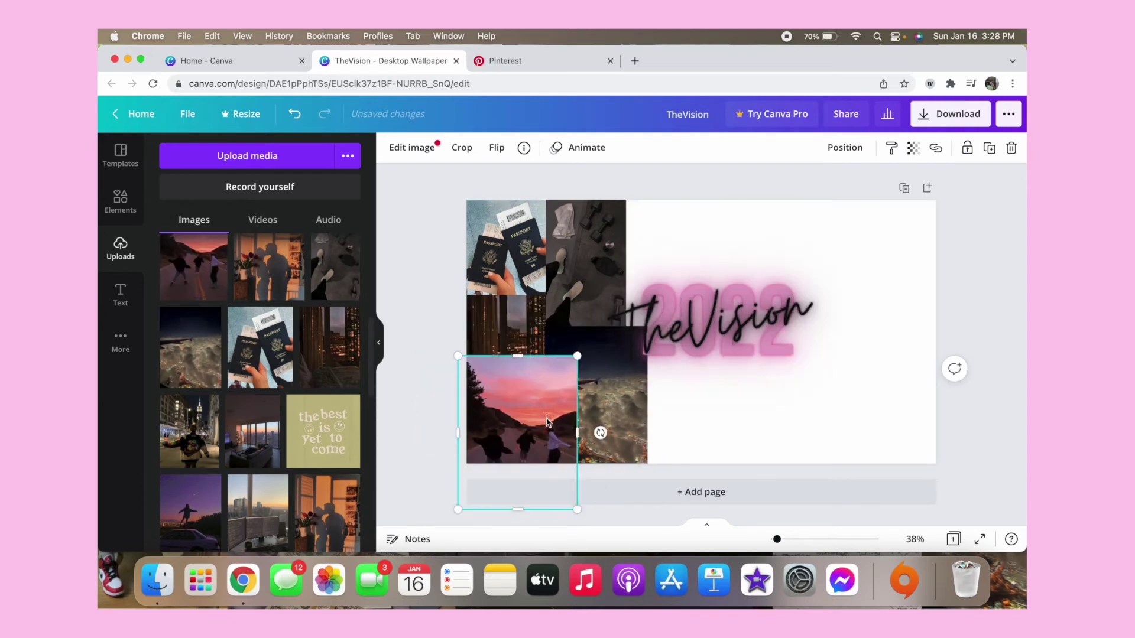
drag(577, 356, 511, 434)
scroll(260, 384, up, 4)
drag(256, 398, 696, 235)
drag(739, 337, 684, 273)
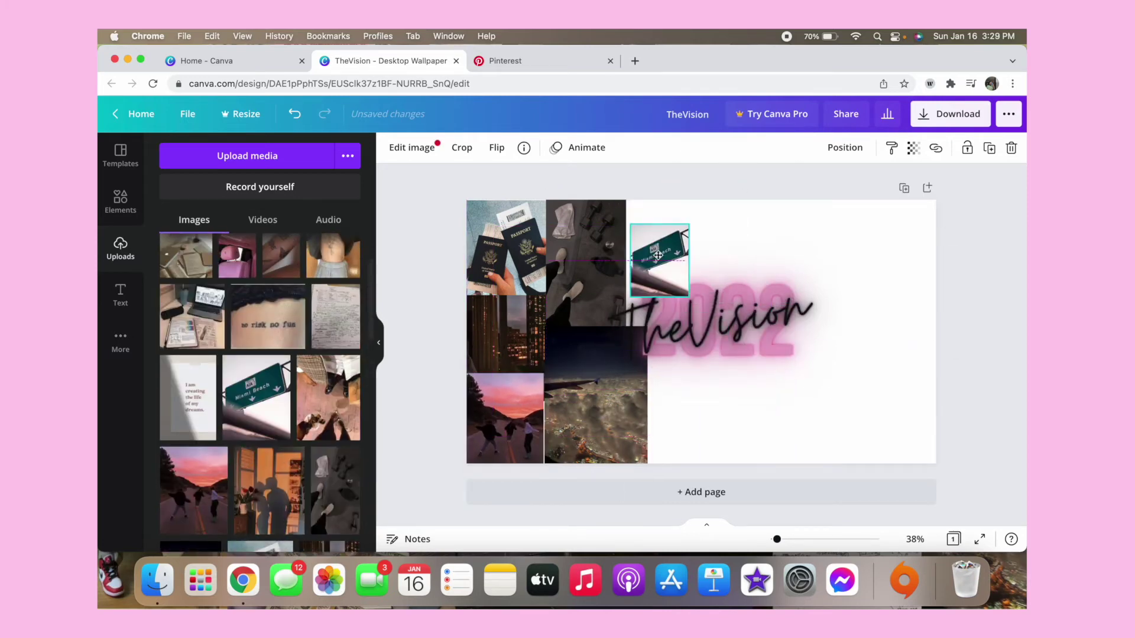
drag(334, 255, 650, 308)
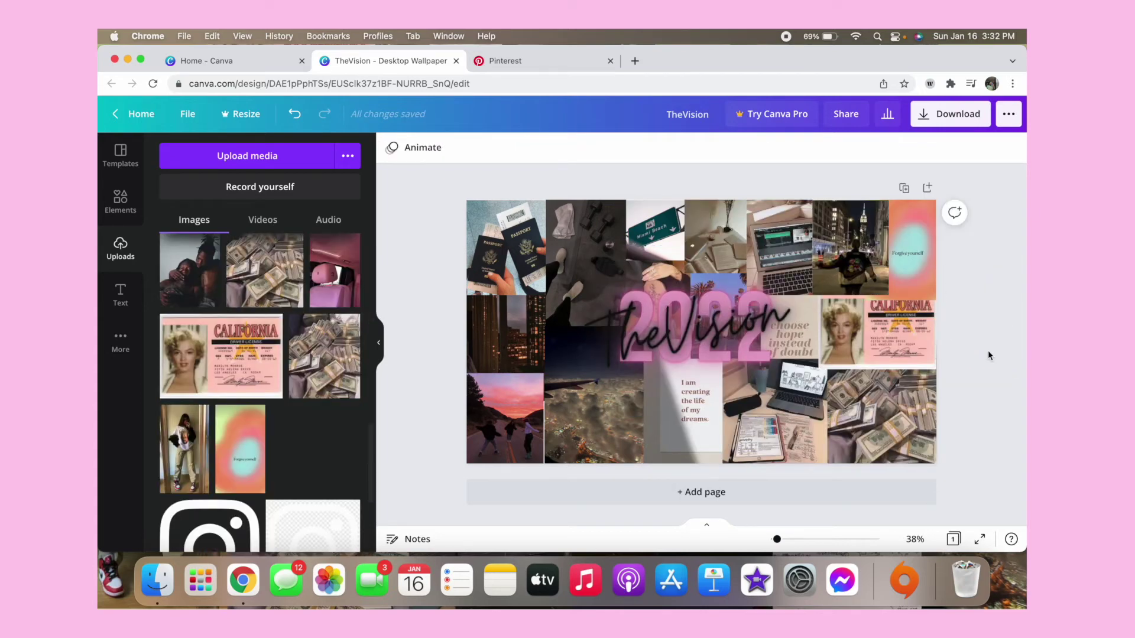
Step: Download the TheVision design as a 1920 × 1080 PNG
click(948, 121)
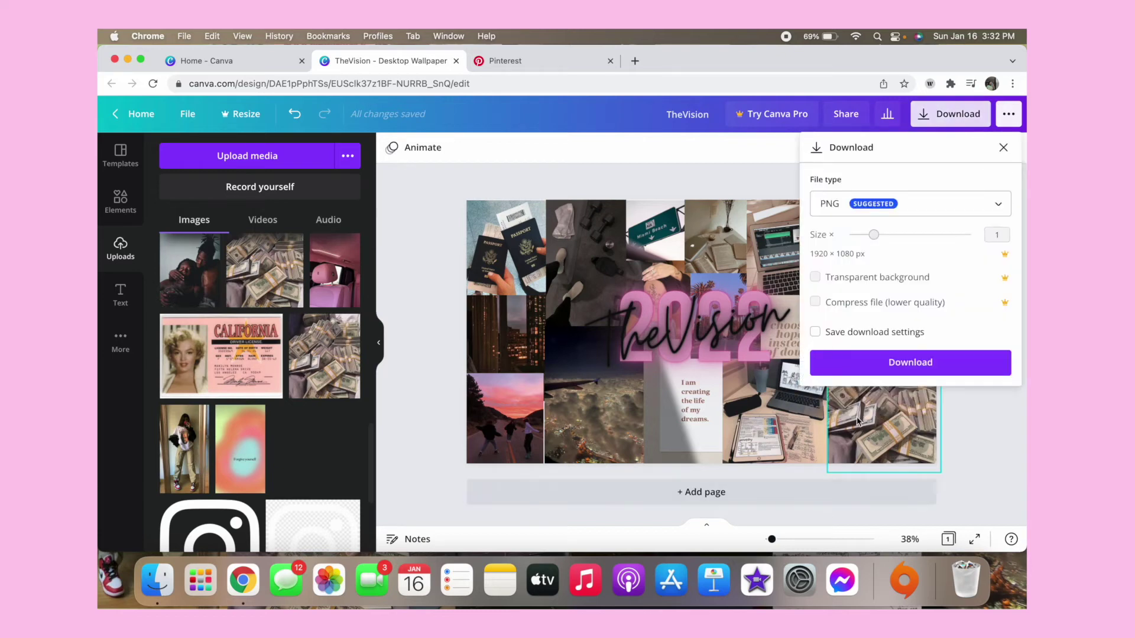
click(874, 363)
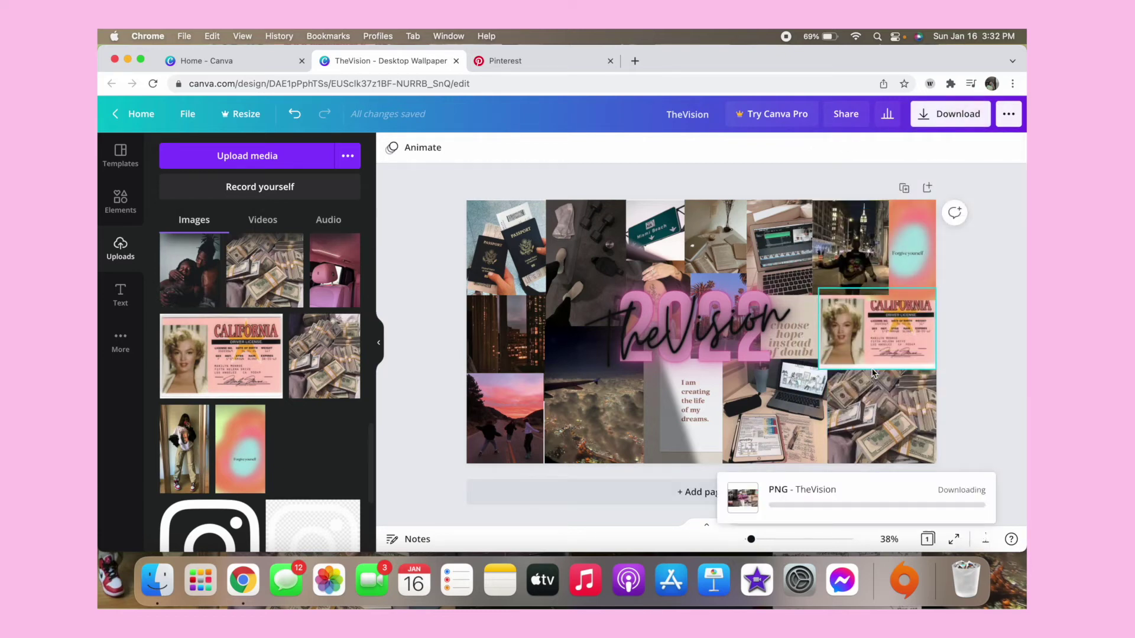